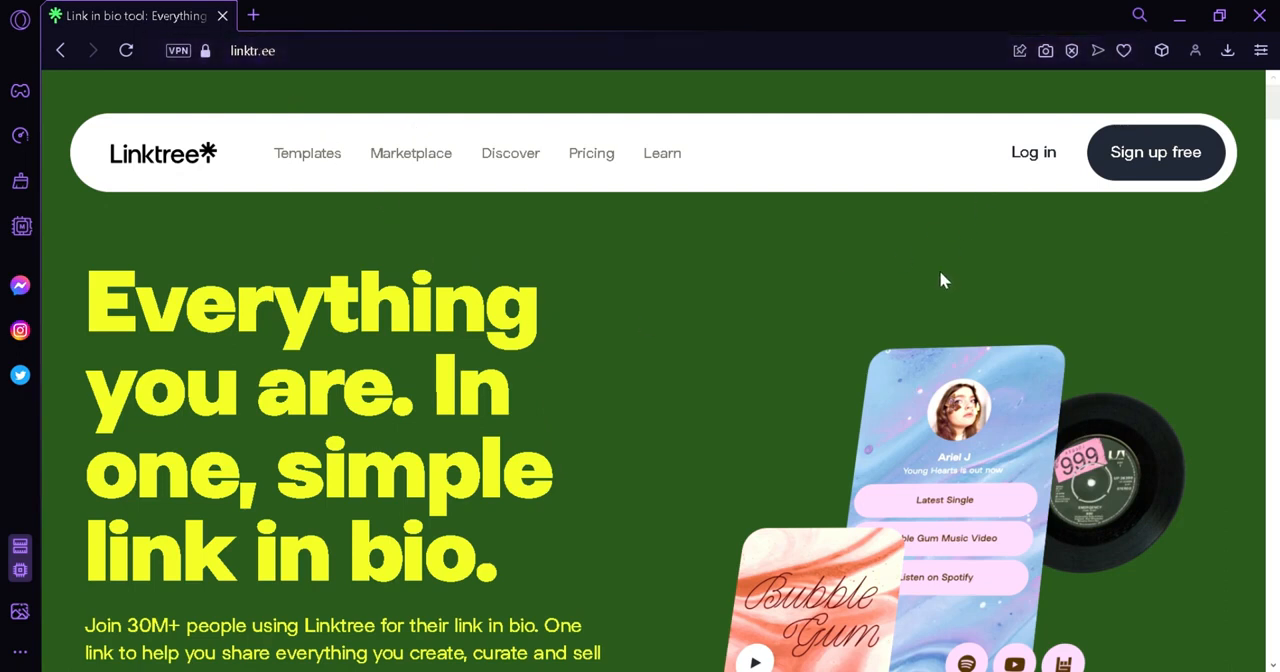
Start a free Linktree sign-up and create the account with a username and the account e-mail address.
left_click(1120, 172)
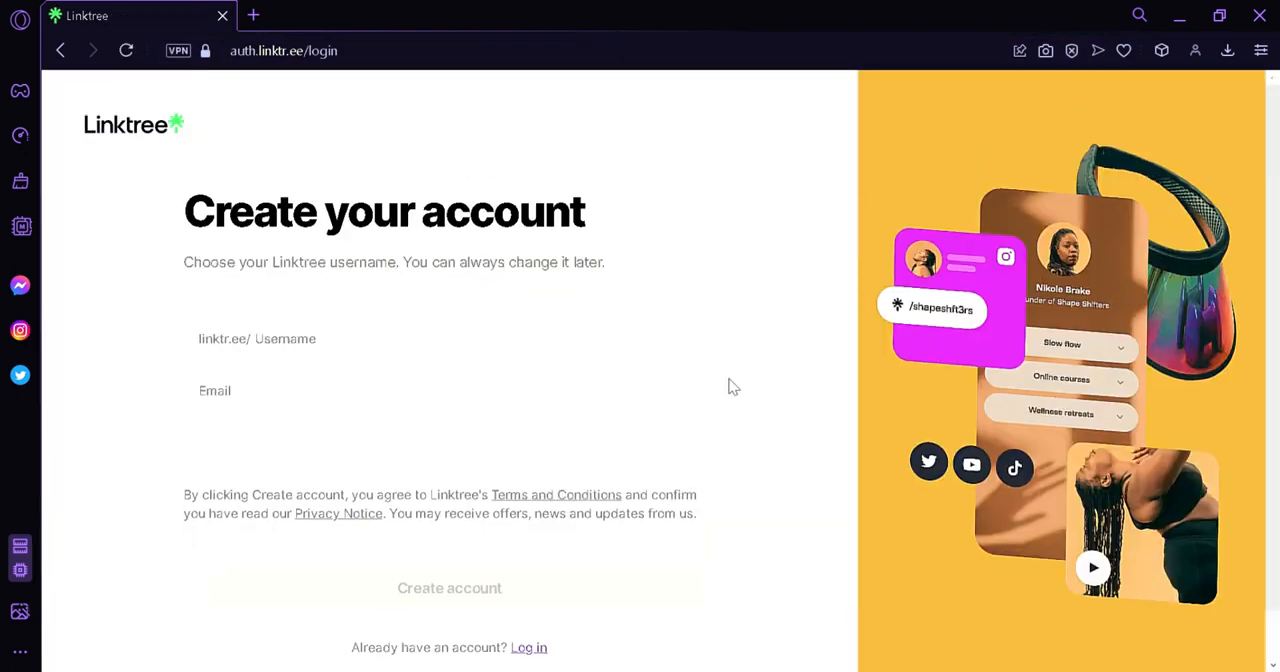
left_click(528, 349)
type("xeazhar")
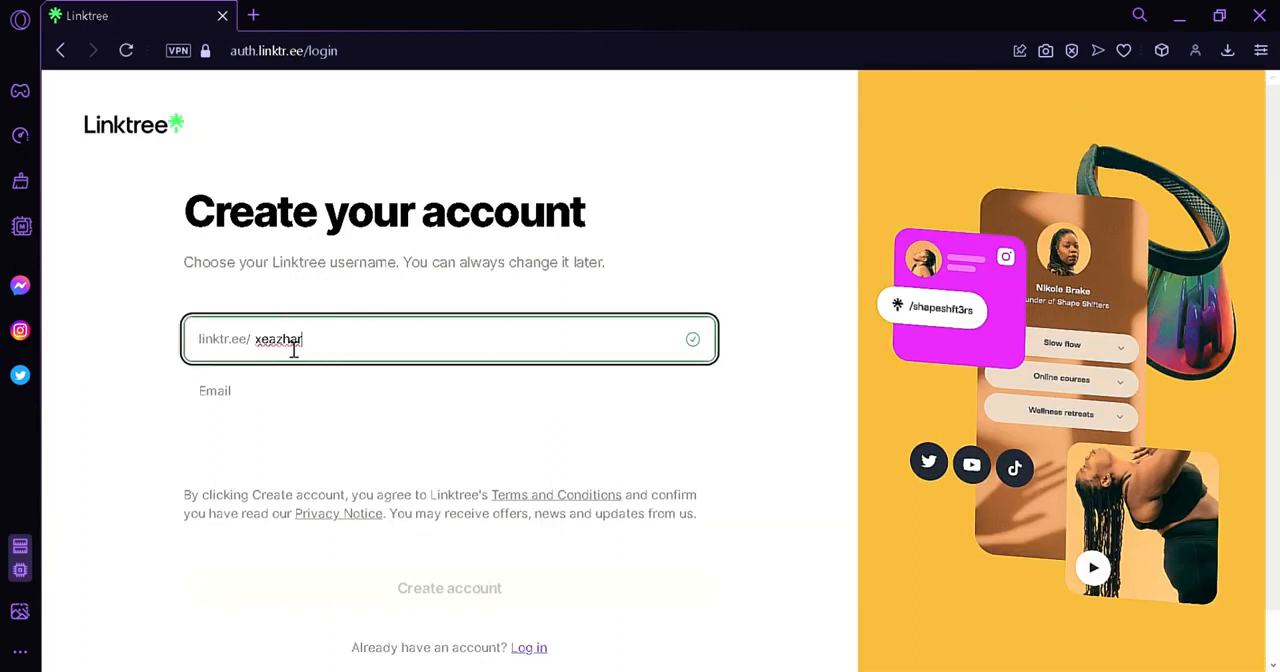
left_click(300, 391)
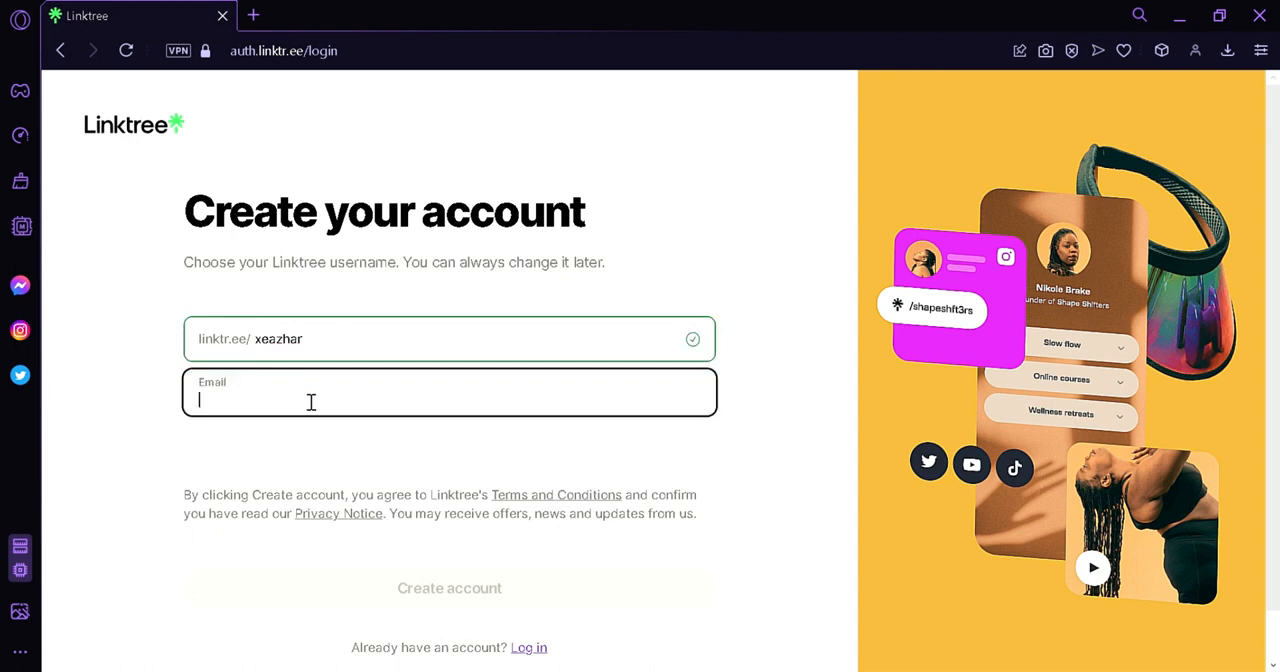
left_click(337, 436)
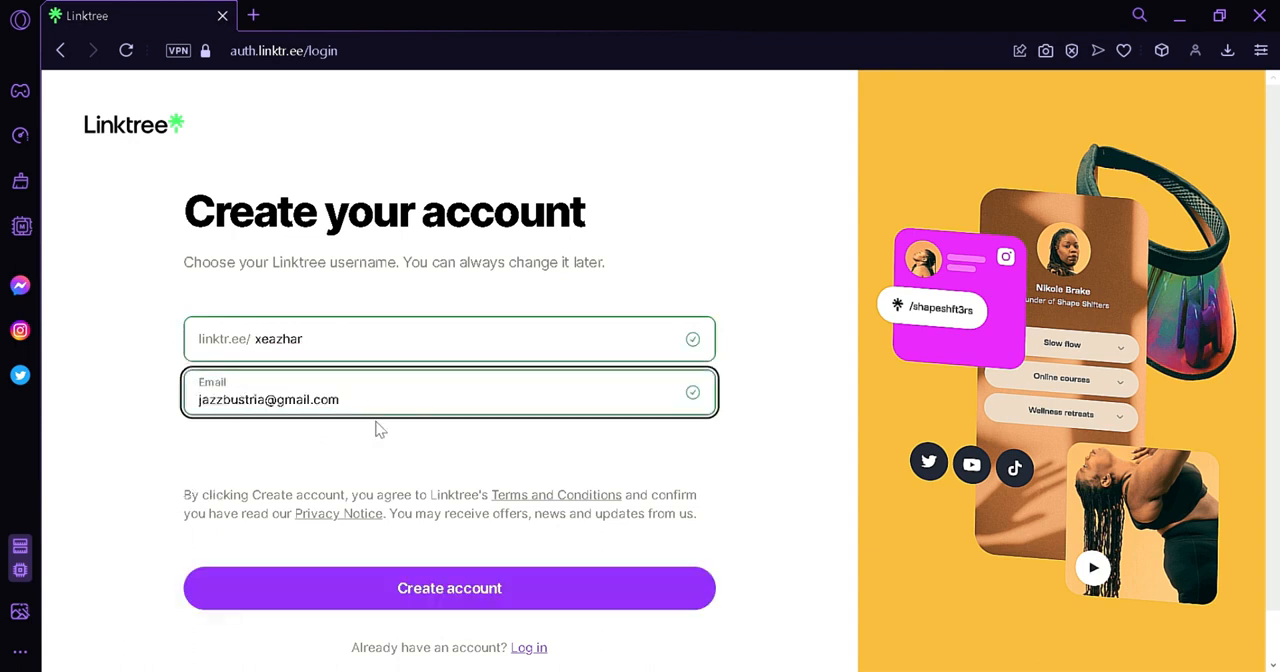
left_click(363, 605)
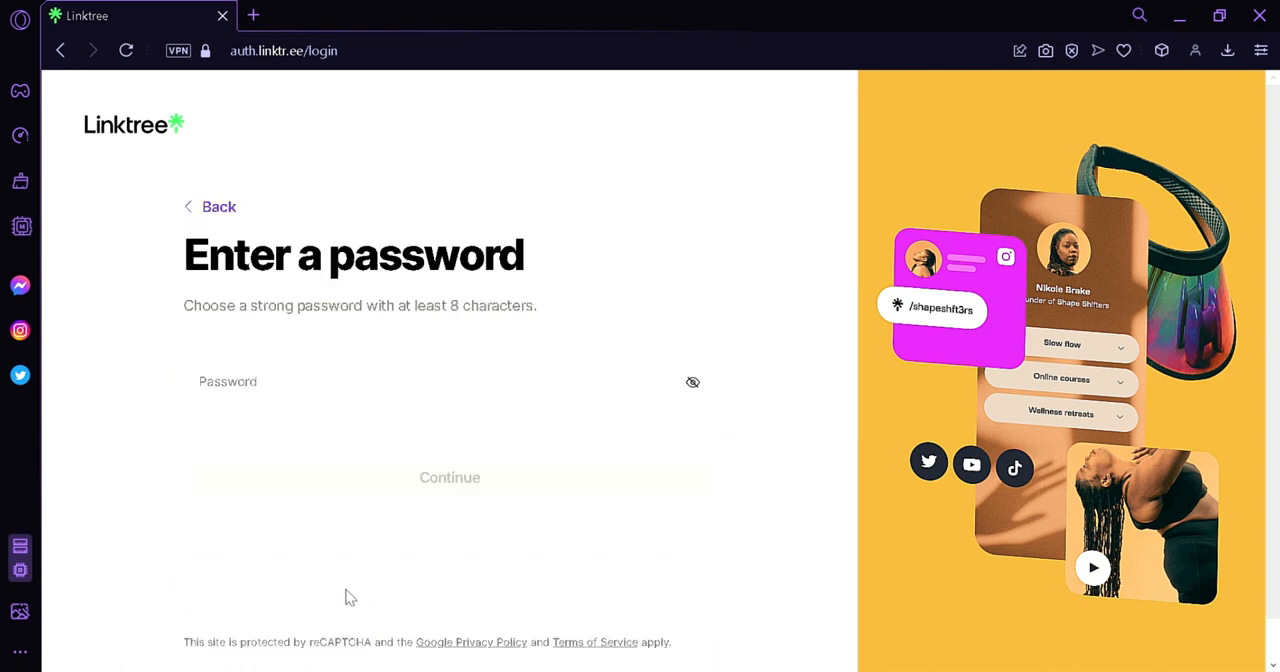
Enter the account password for the new Linktree account and submit it.
left_click(323, 402)
type("•••••••••••")
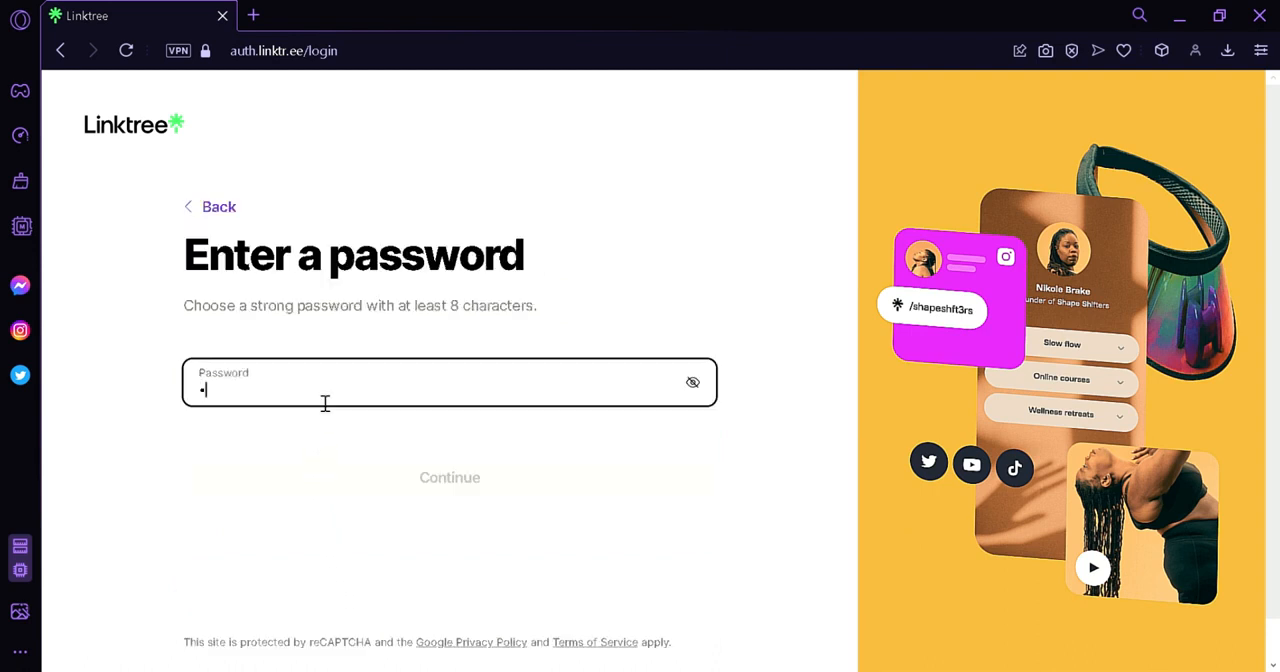
type("••••")
key("Return")
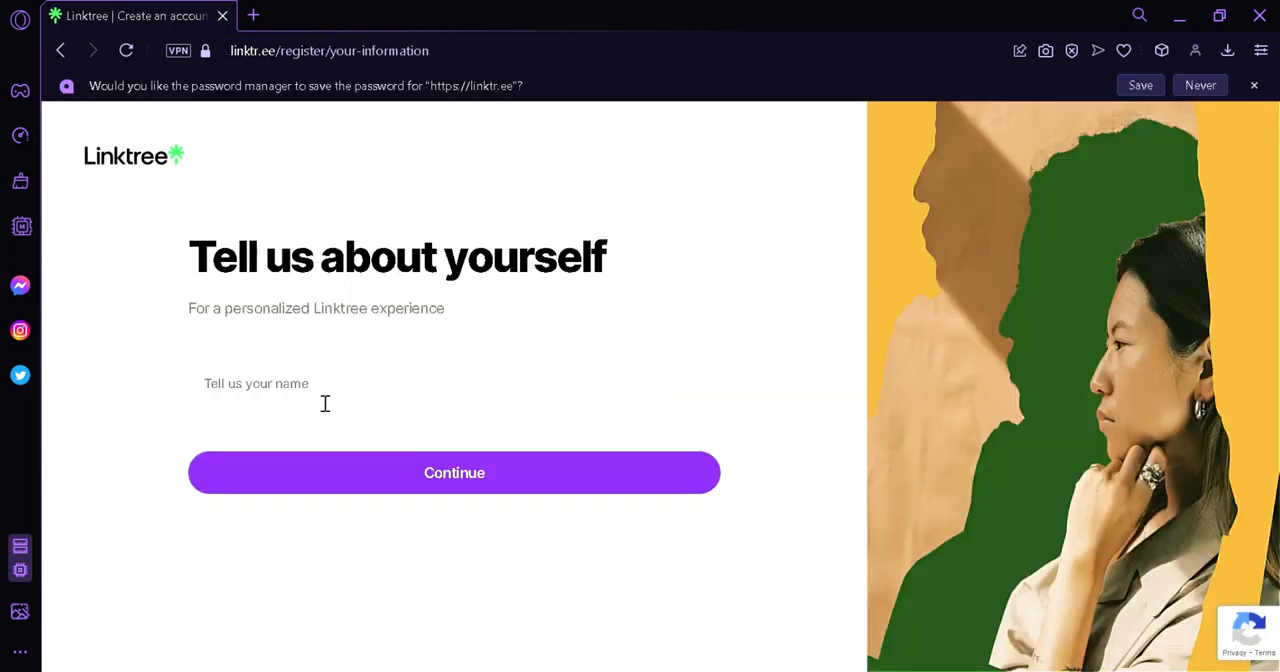
Enter the account holder's name in the personal information form.
left_click(325, 403)
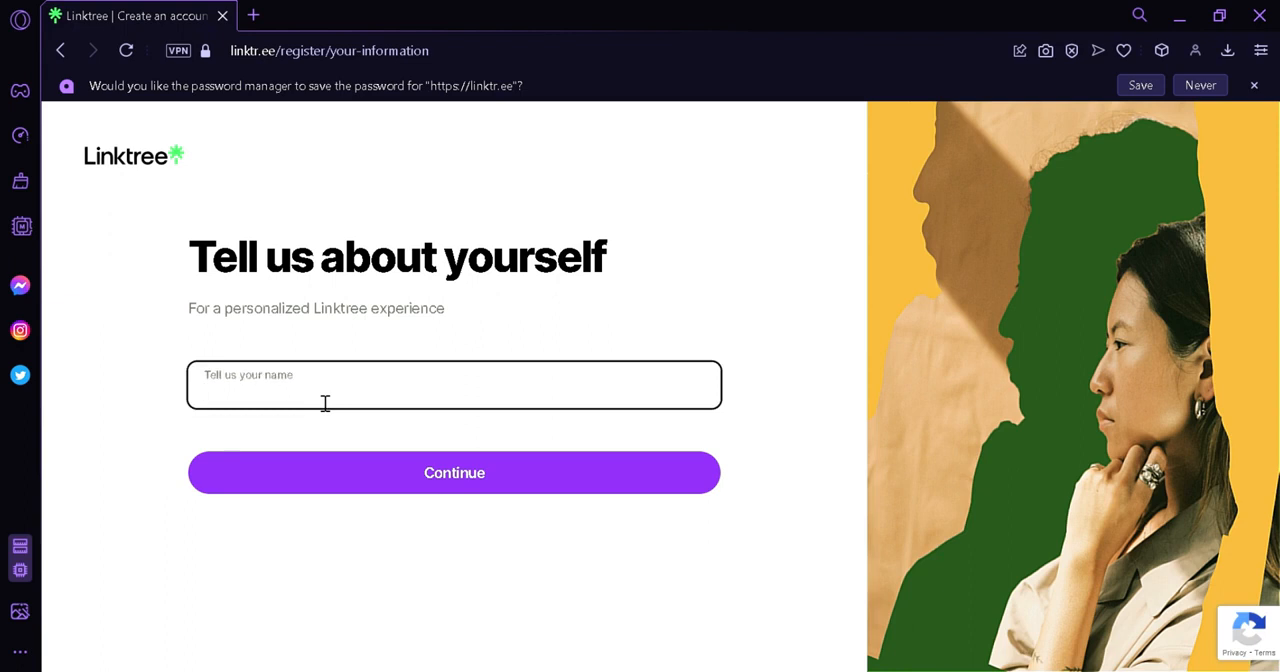
type("Jazper")
left_click(526, 471)
Choose Business as the Linktree category with Shopping & Retail as its subcategory, and continue to plan selection.
scroll(620, 400, "down", 1)
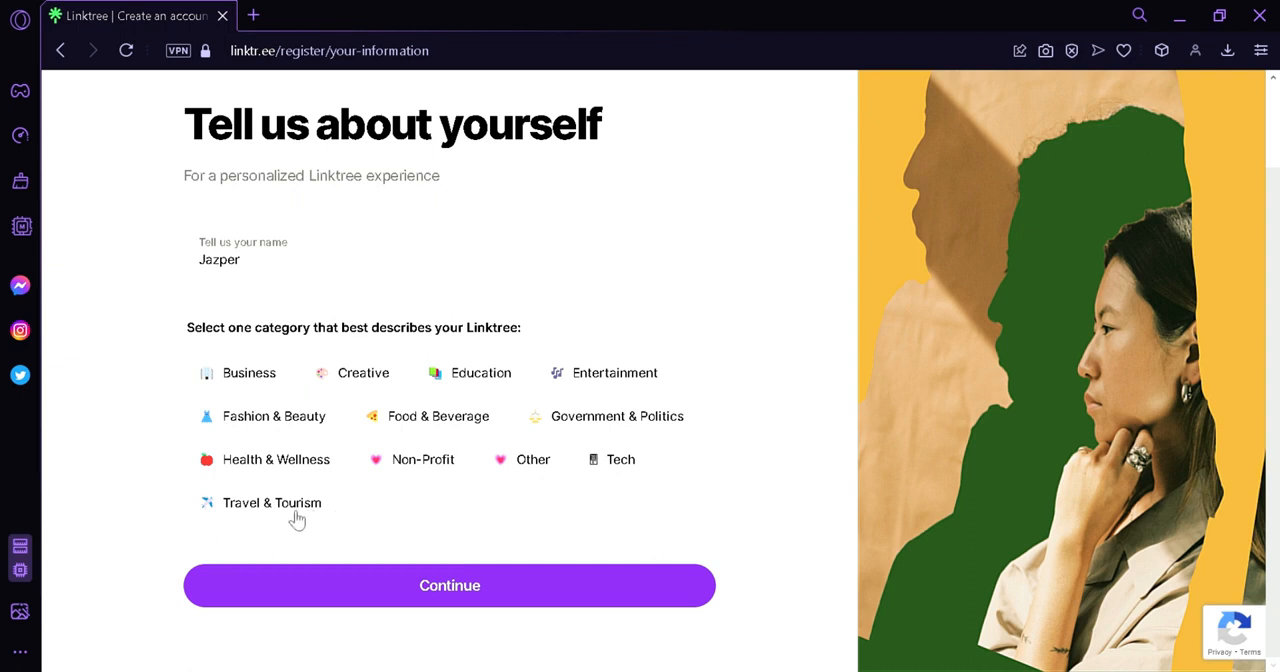
left_click(249, 376)
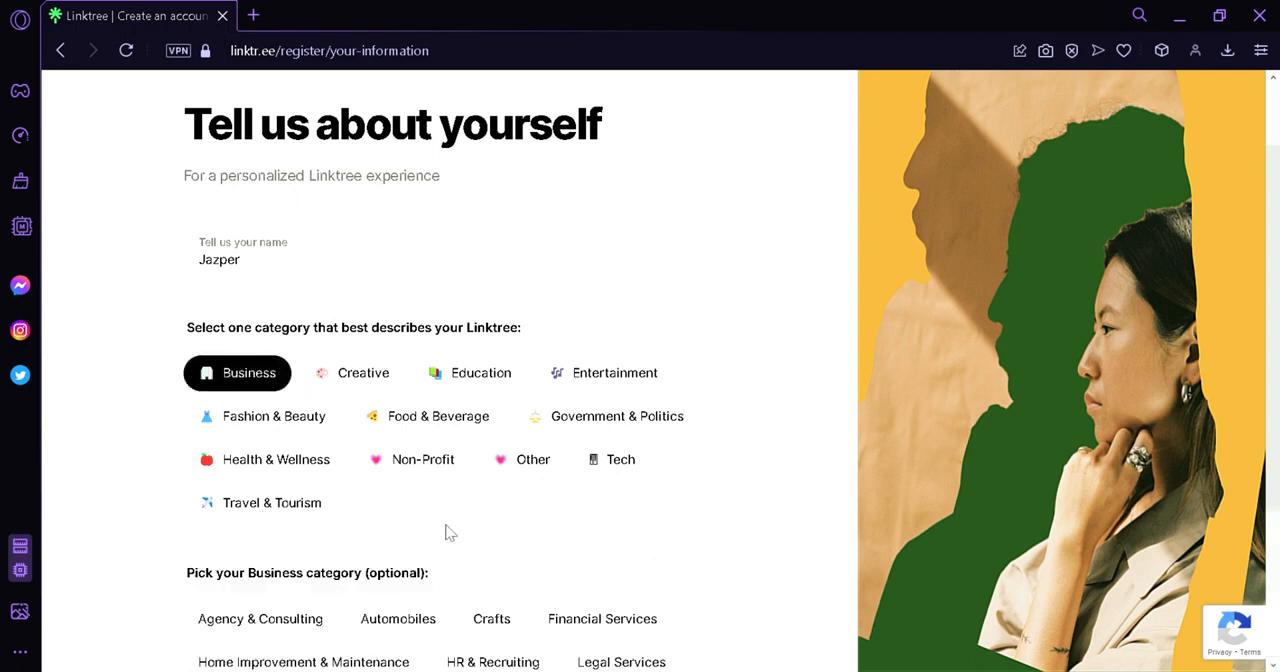
scroll(491, 512, "down", 2)
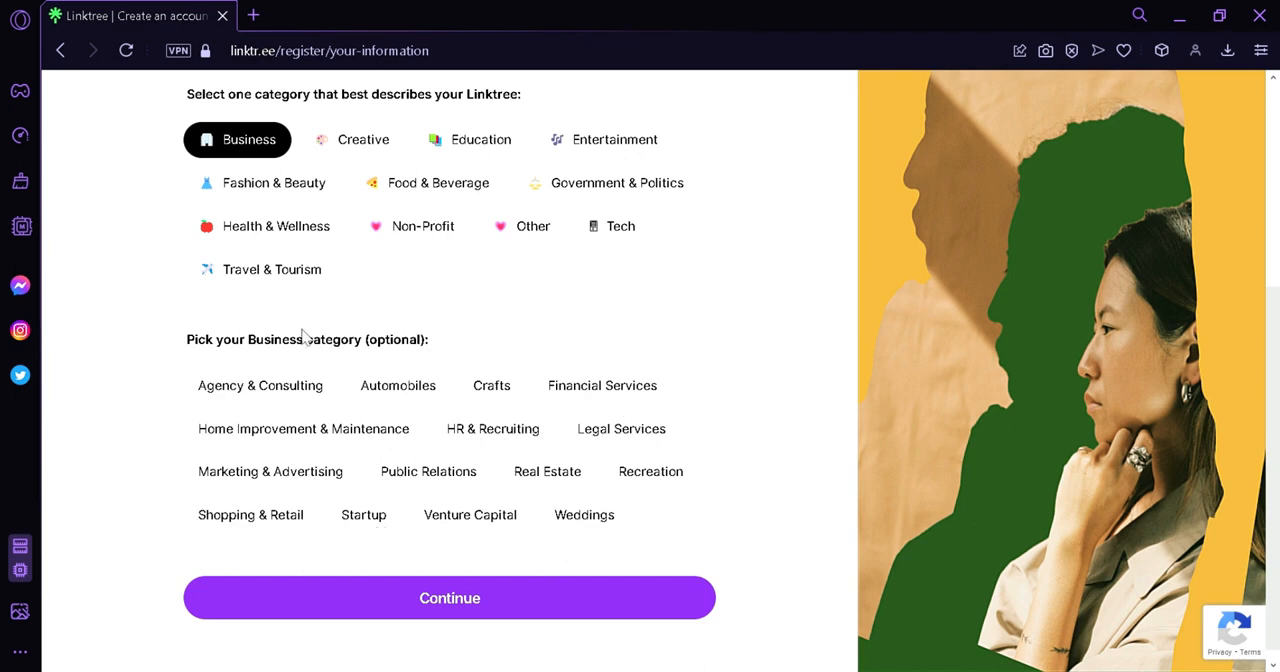
left_click(257, 515)
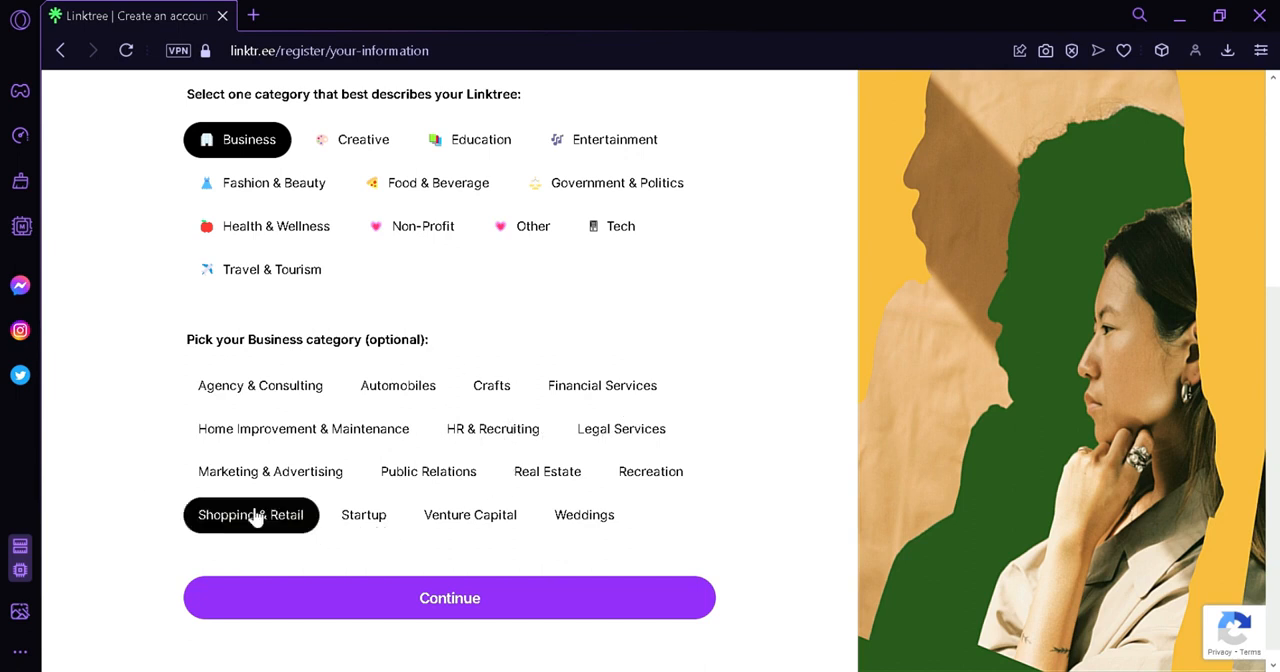
left_click(393, 600)
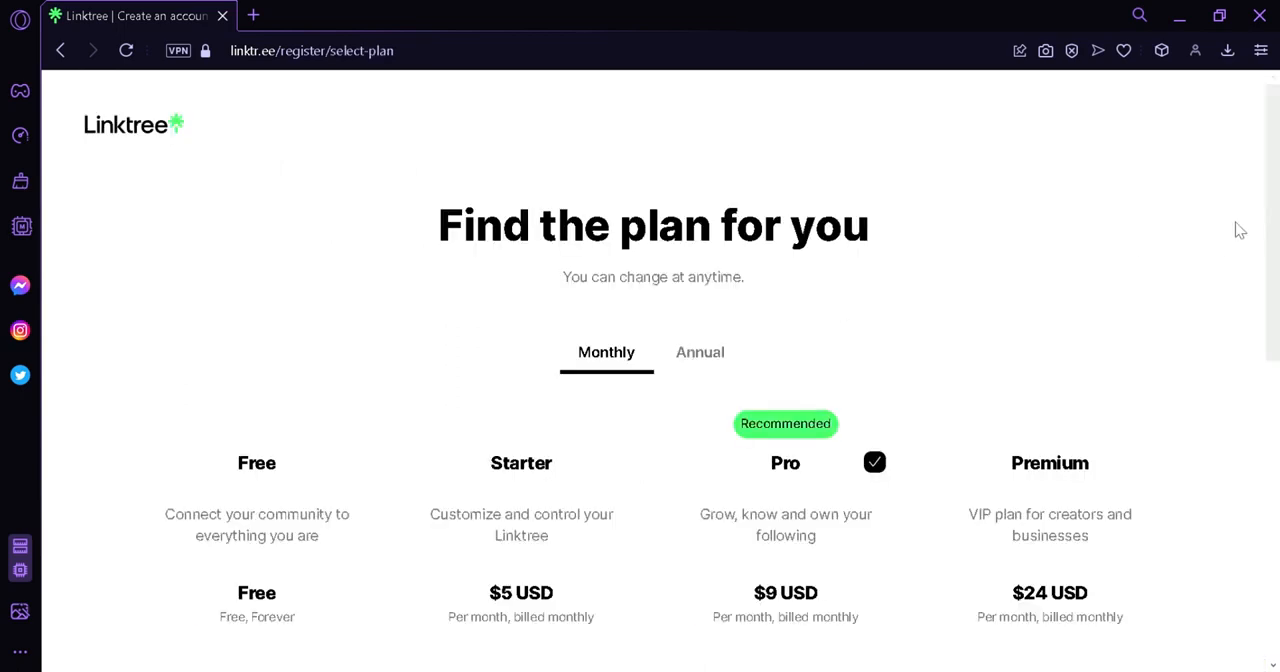
Select the Free plan instead of the recommended Pro plan.
scroll(1277, 212, "down", 2)
left_click_drag(1277, 210, 1274, 286)
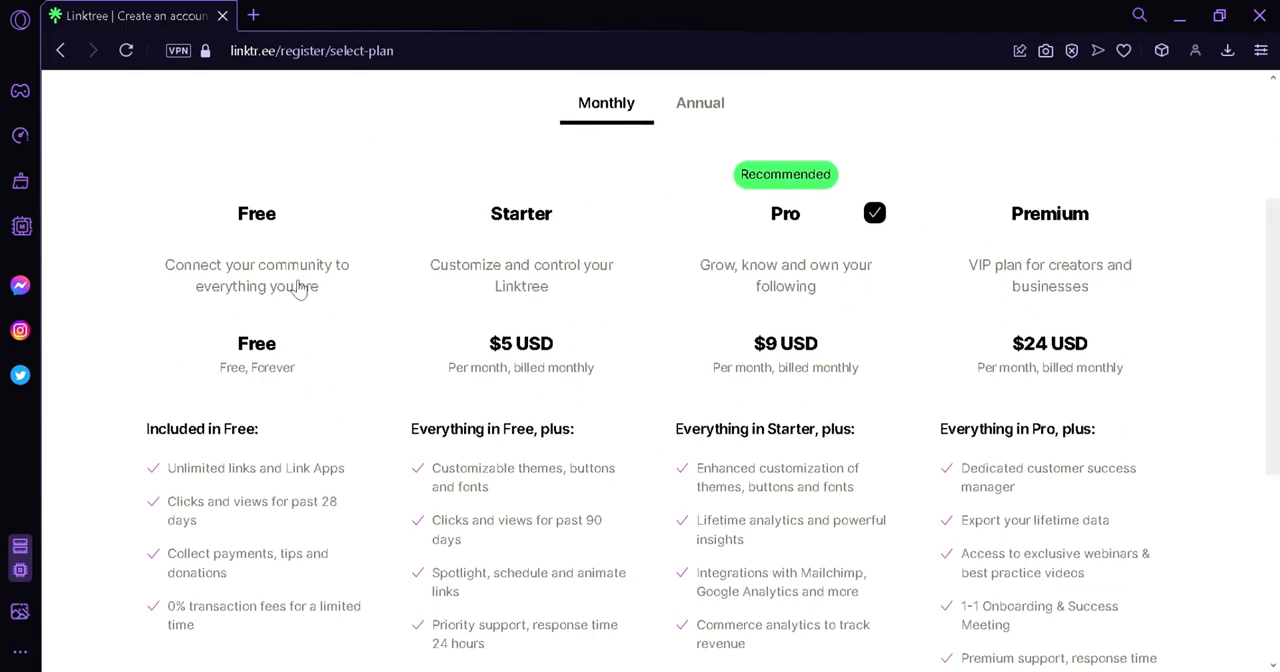
left_click(345, 218)
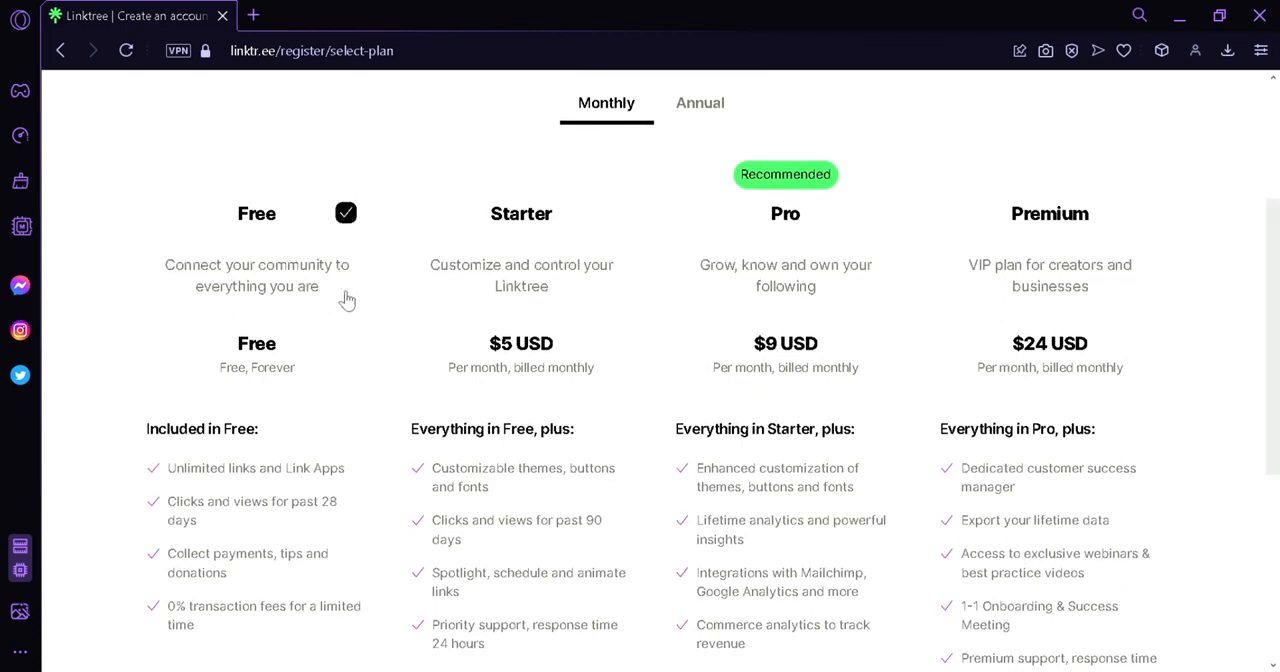
Examine the features included in each plan and compare the monthly prices with the annual prices.
scroll(348, 330, "down", 2)
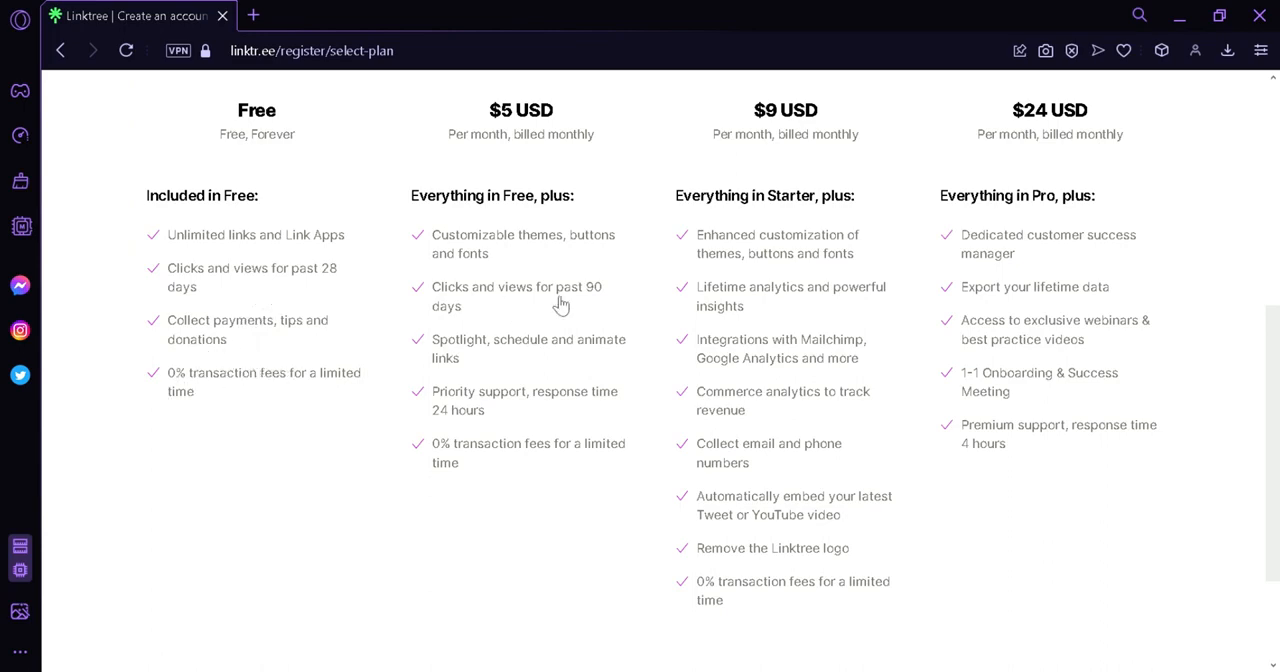
scroll(594, 249, "up", 2)
scroll(600, 286, "down", 2)
scroll(1129, 363, "up", 5)
scroll(1278, 290, "down", 2)
left_click_drag(1278, 290, 1275, 362)
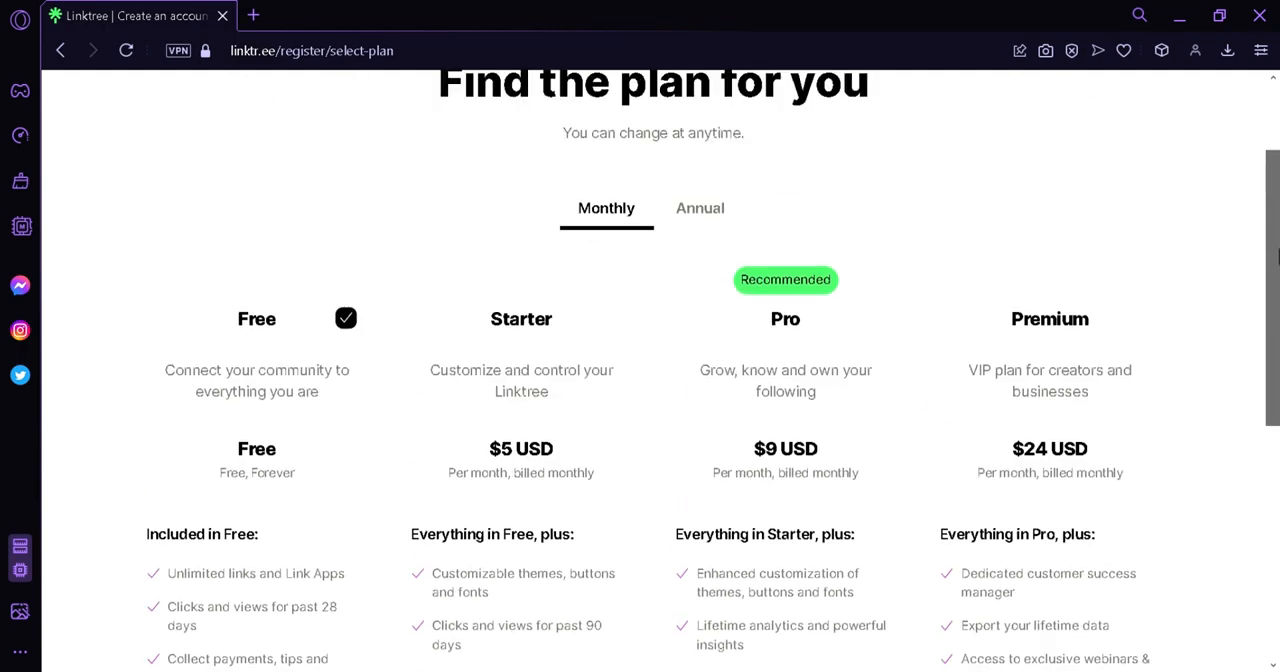
left_click_drag(1279, 257, 1279, 272)
scroll(846, 263, "up", 1)
left_click(702, 278)
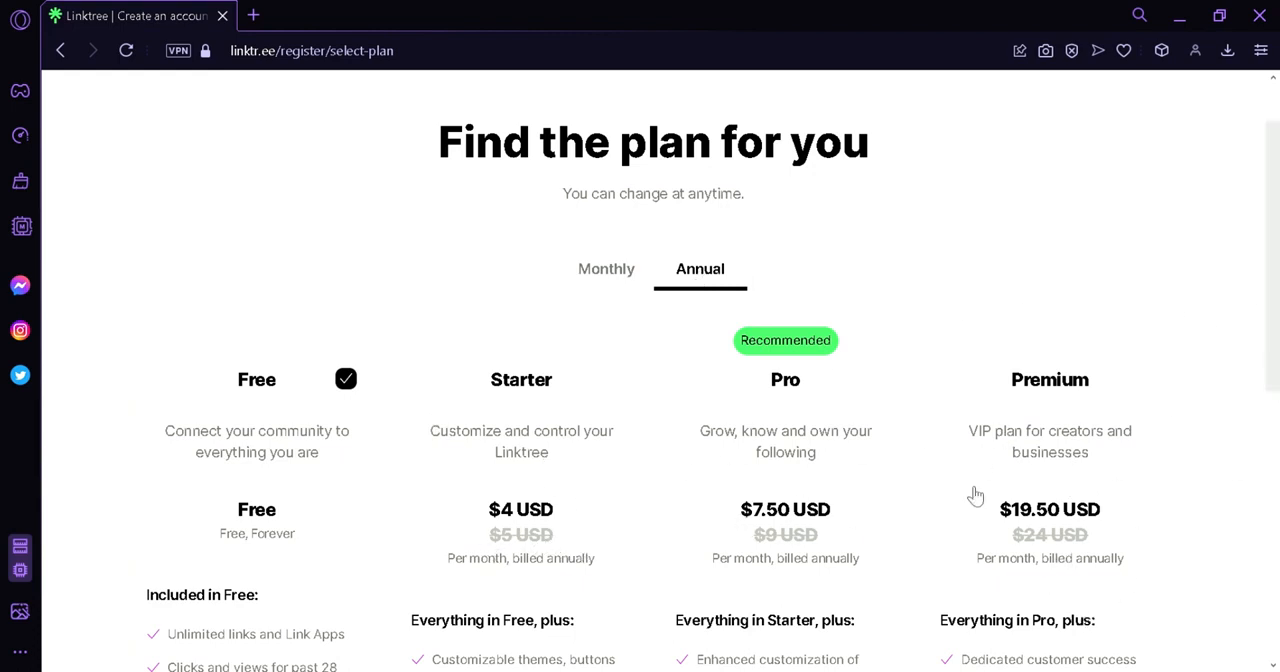
left_click(606, 270)
Join with the free plan and continue from the sign-up confirmation to the Linktree admin page.
left_click_drag(1273, 216, 1278, 479)
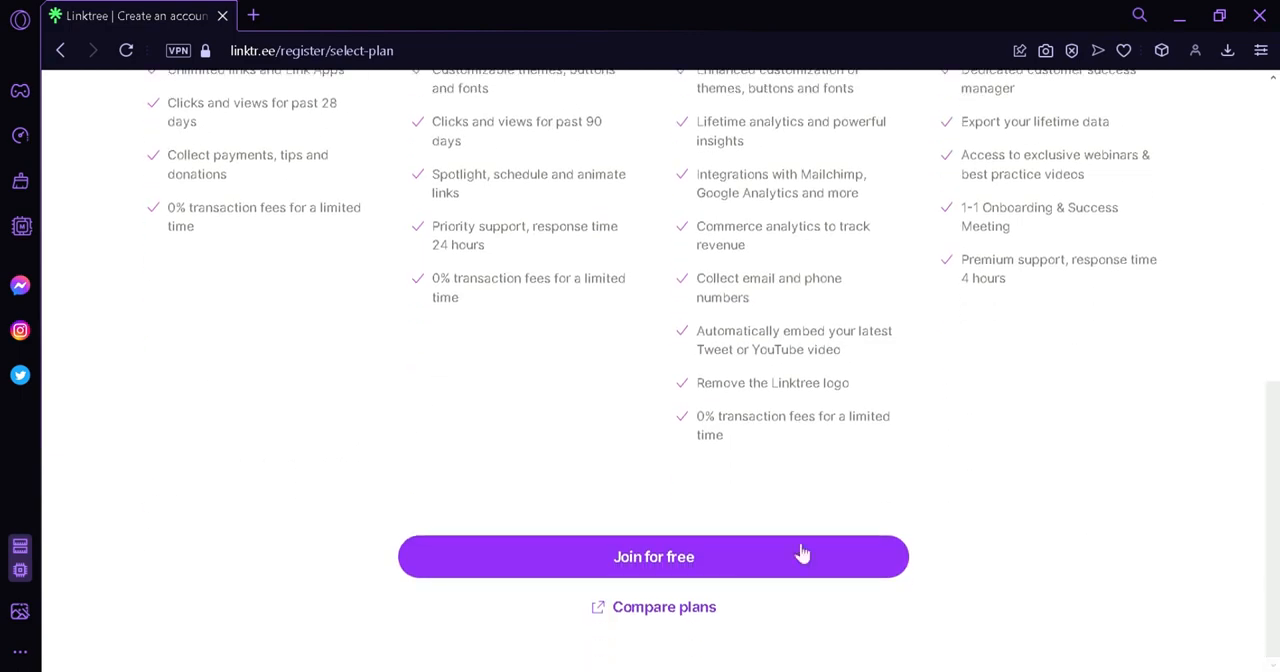
left_click(608, 569)
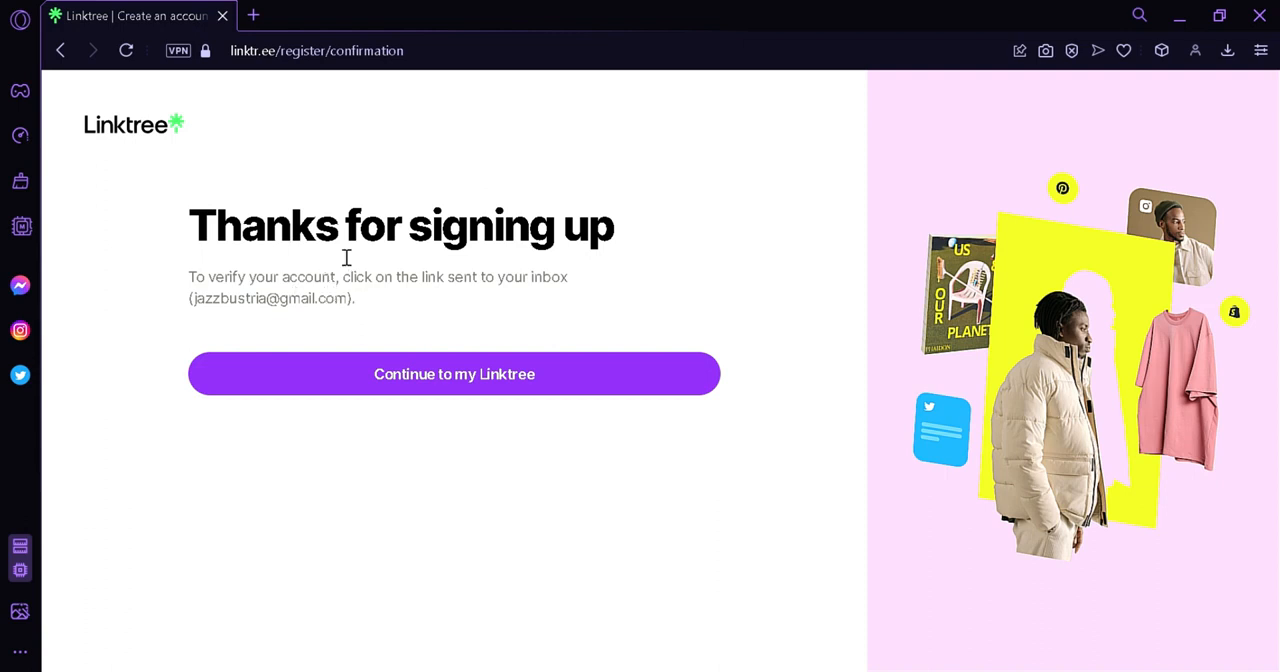
left_click(437, 378)
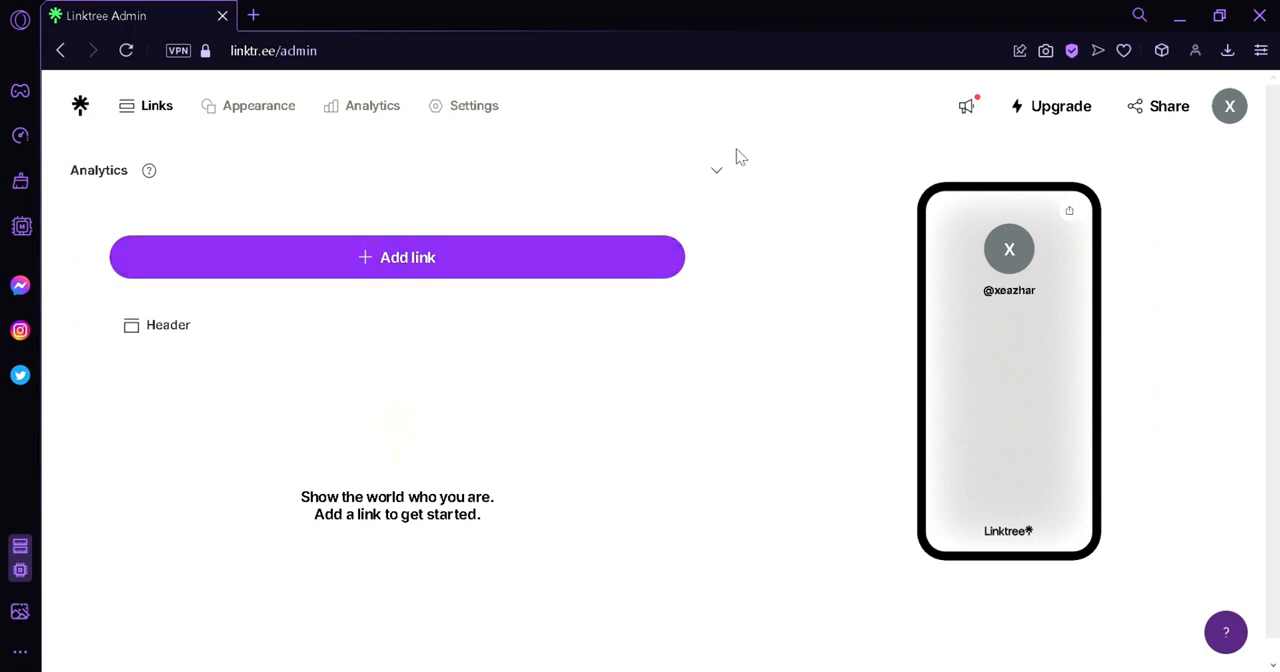
Expand the Analytics overview on the Links page to check it, and collapse it again.
left_click(721, 183)
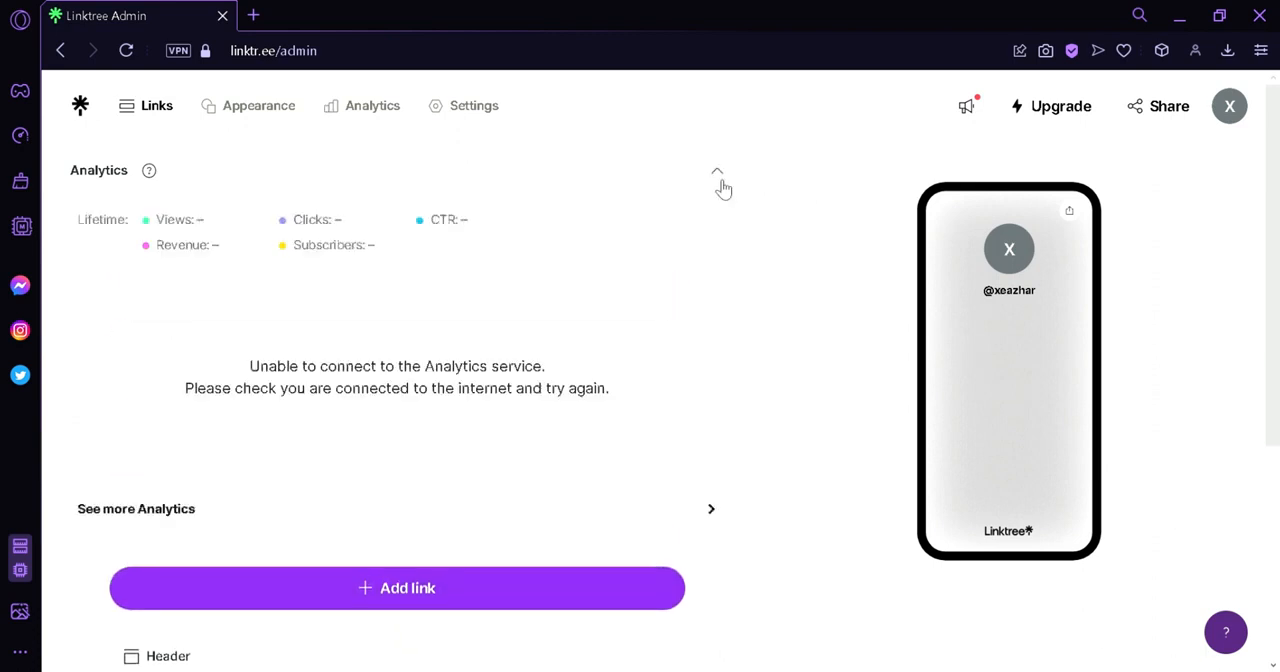
left_click(721, 183)
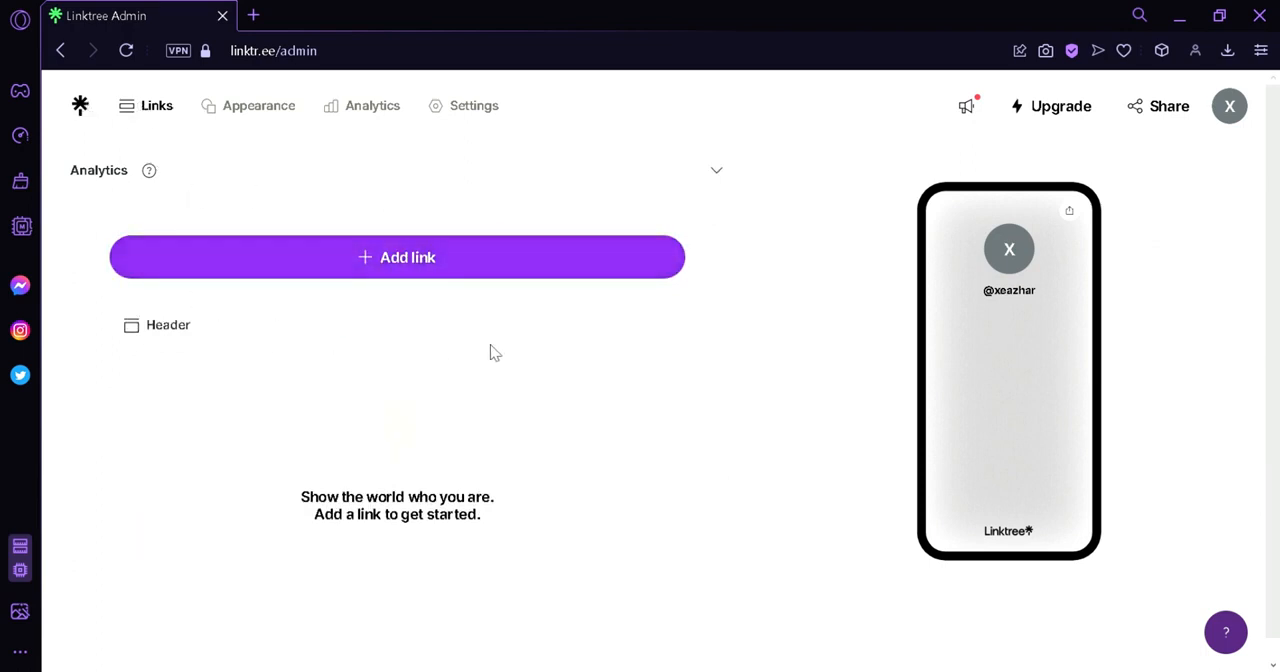
Add a Facebook video link from the full list of "Share your content" link types.
left_click(437, 277)
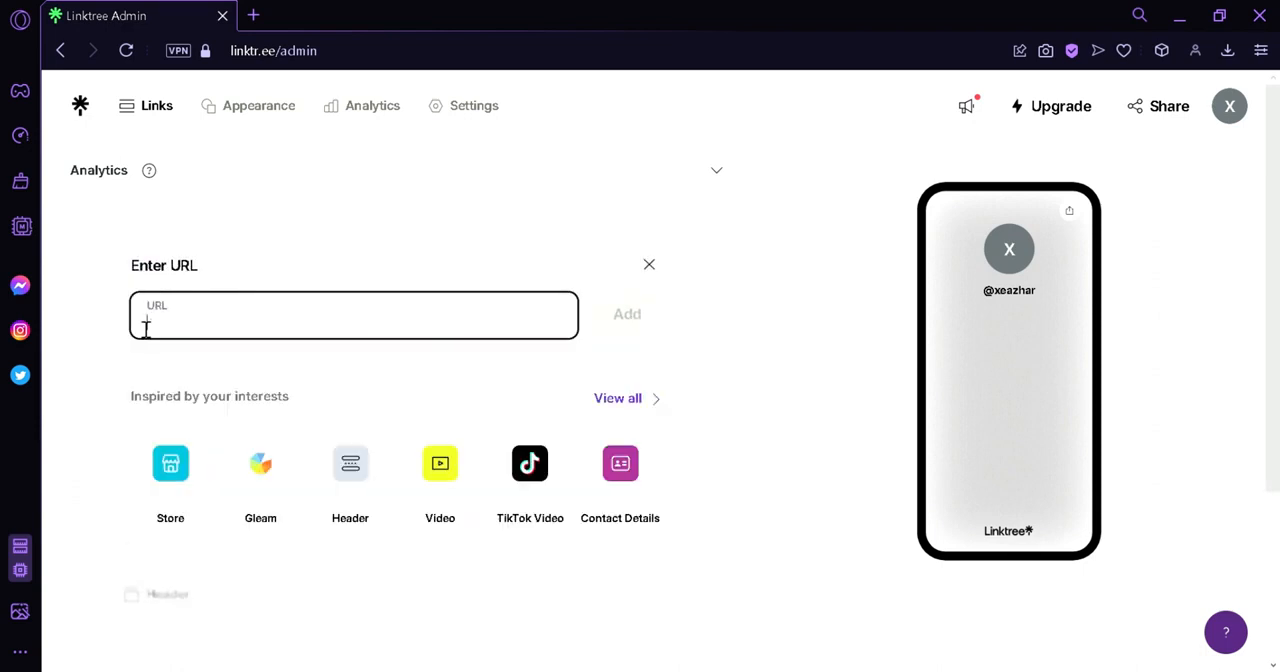
left_click(641, 402)
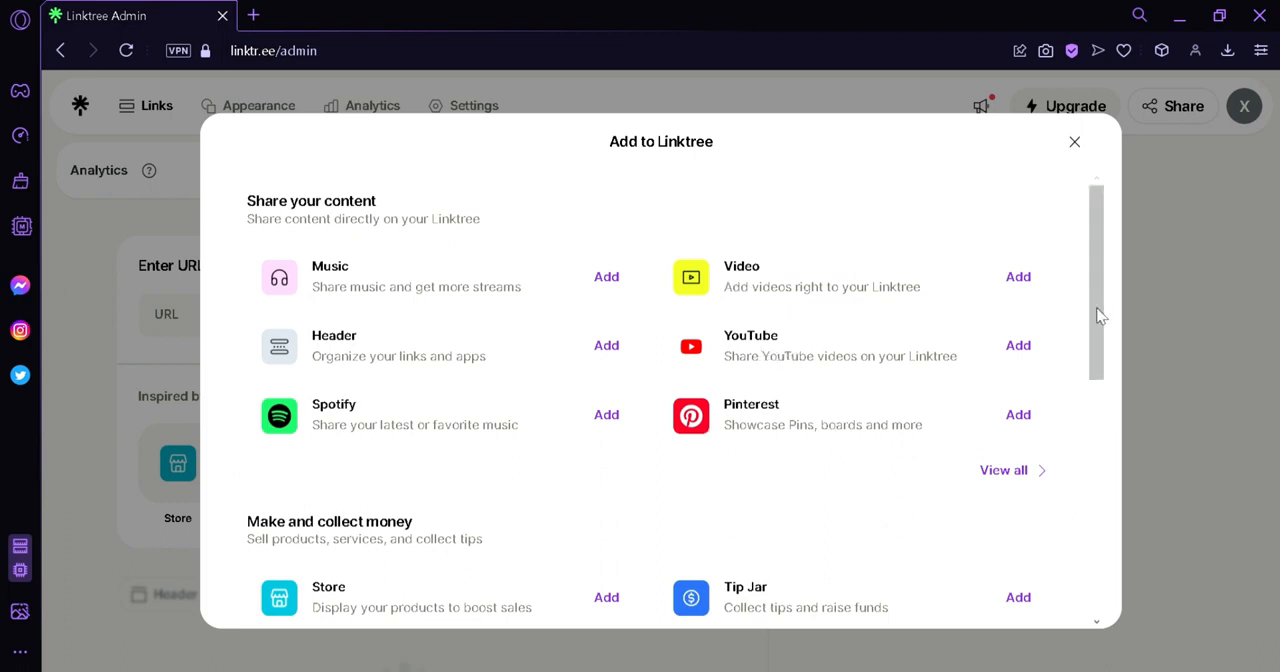
left_click_drag(1097, 315, 1106, 416)
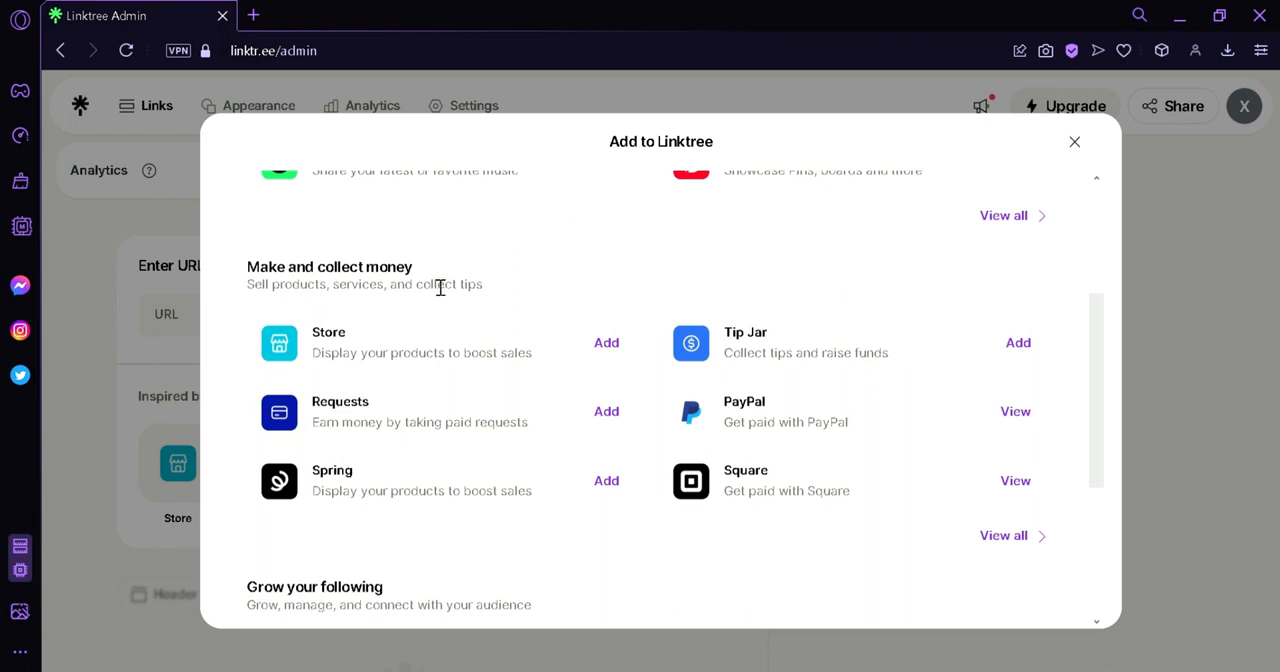
left_click_drag(1103, 357, 1074, 209)
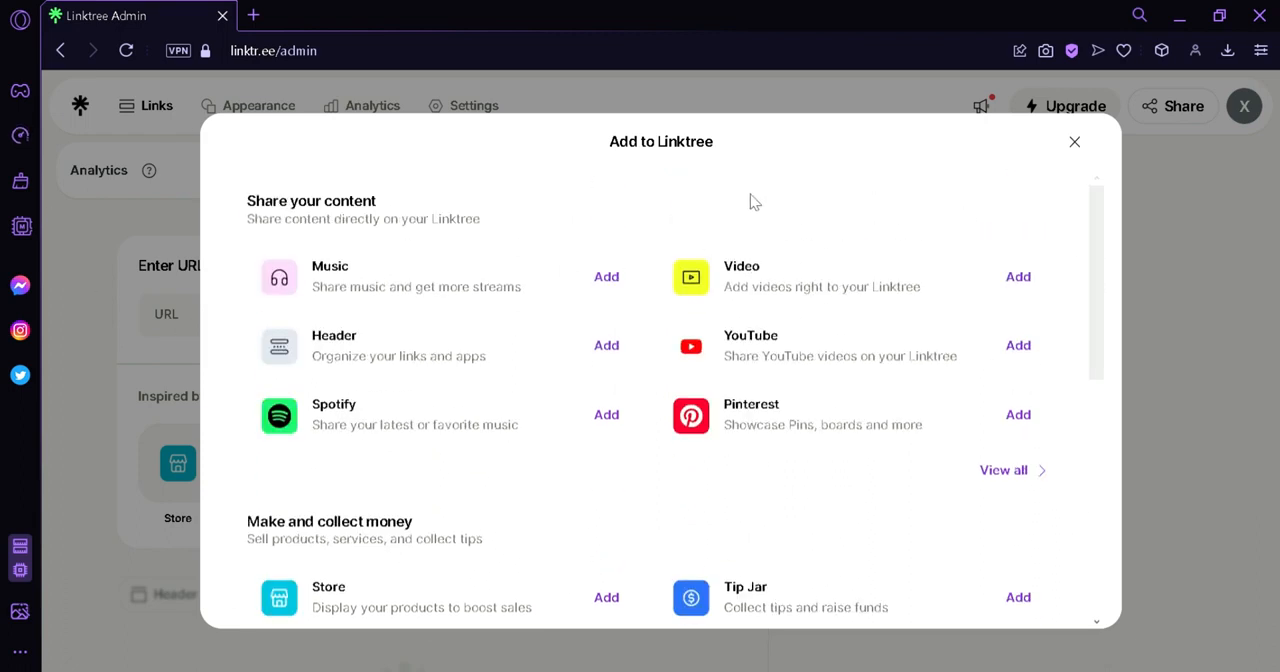
left_click_drag(1110, 263, 1100, 514)
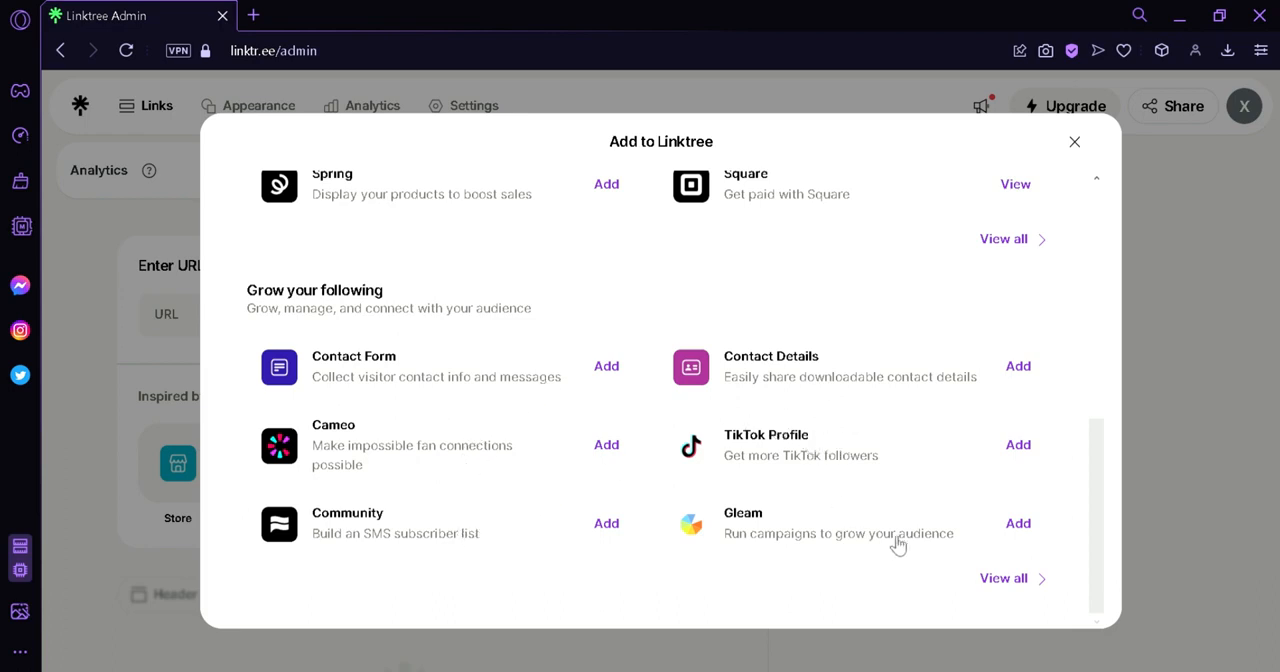
left_click_drag(1099, 478, 1106, 203)
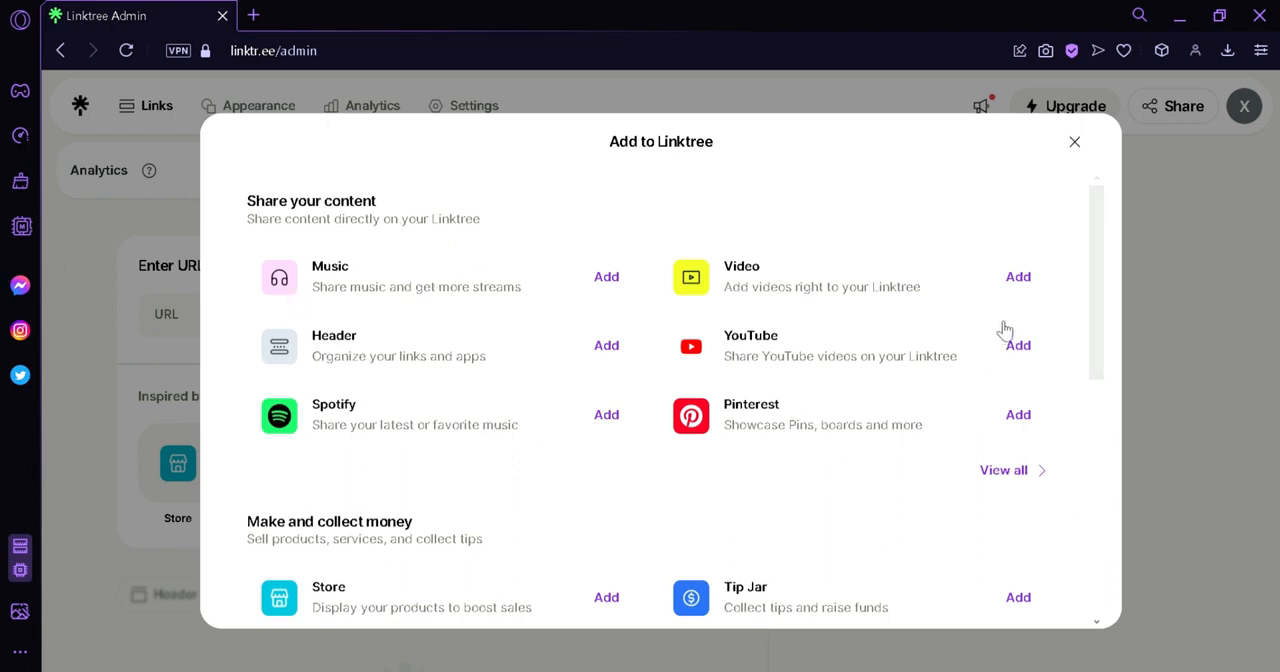
left_click(1005, 470)
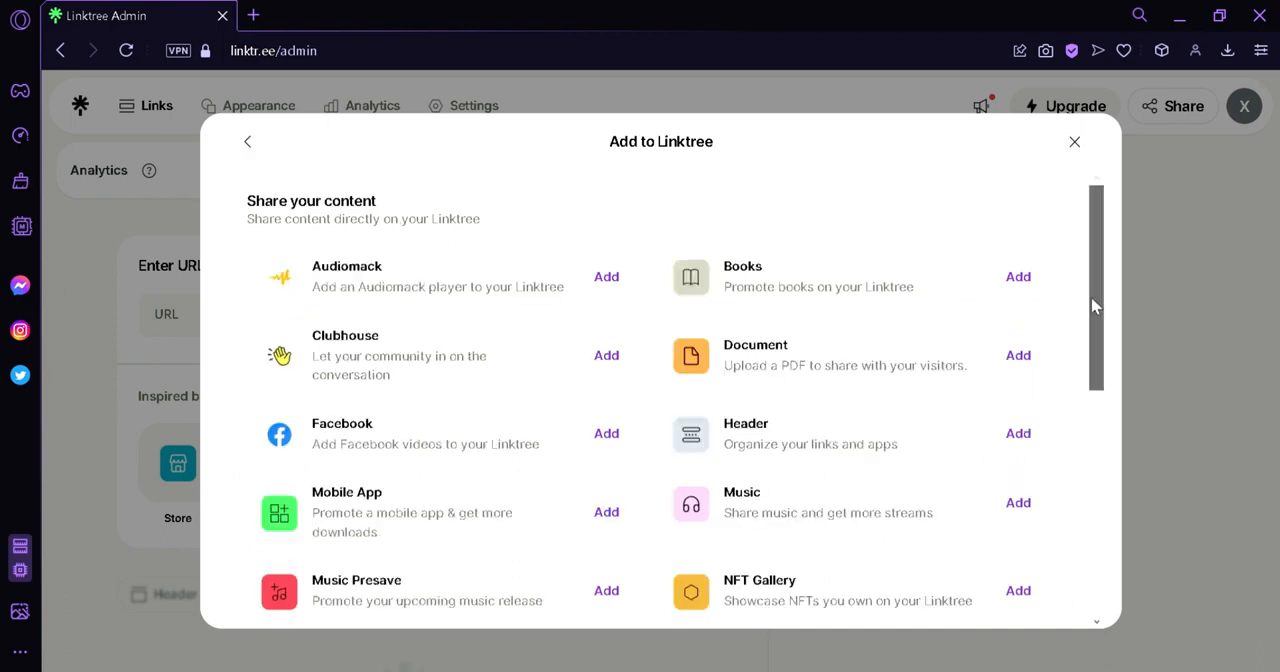
left_click_drag(1093, 307, 589, 151)
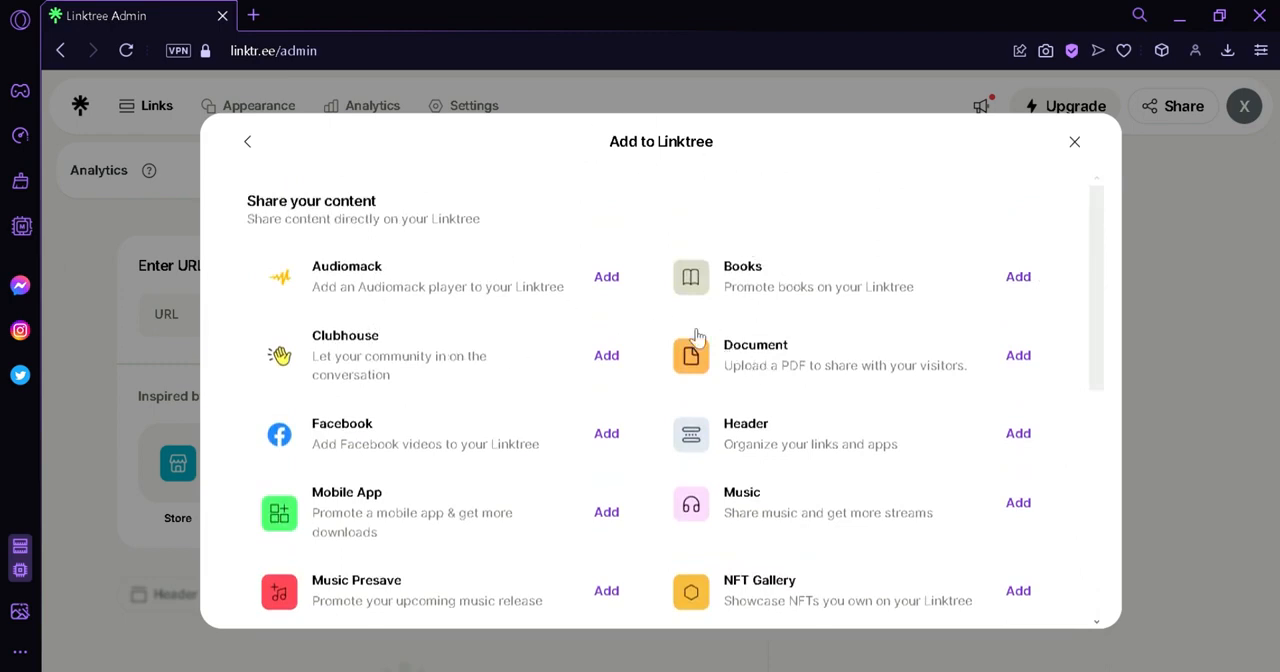
left_click_drag(1103, 290, 1047, 315)
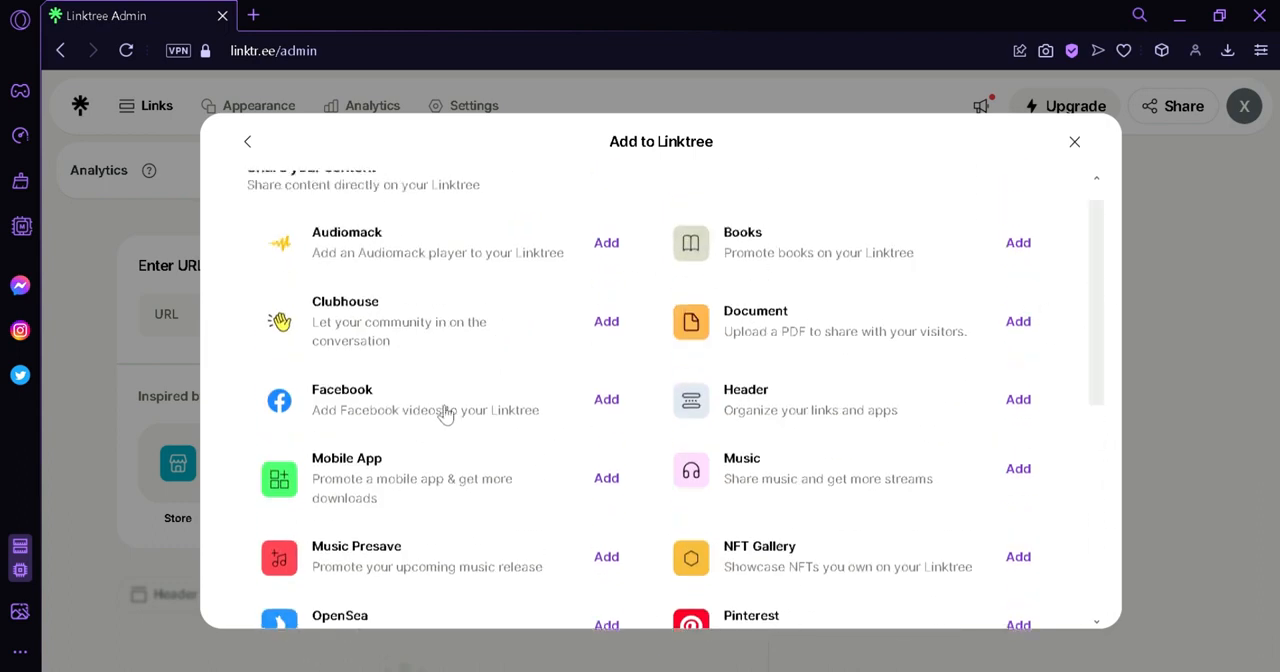
left_click(627, 405)
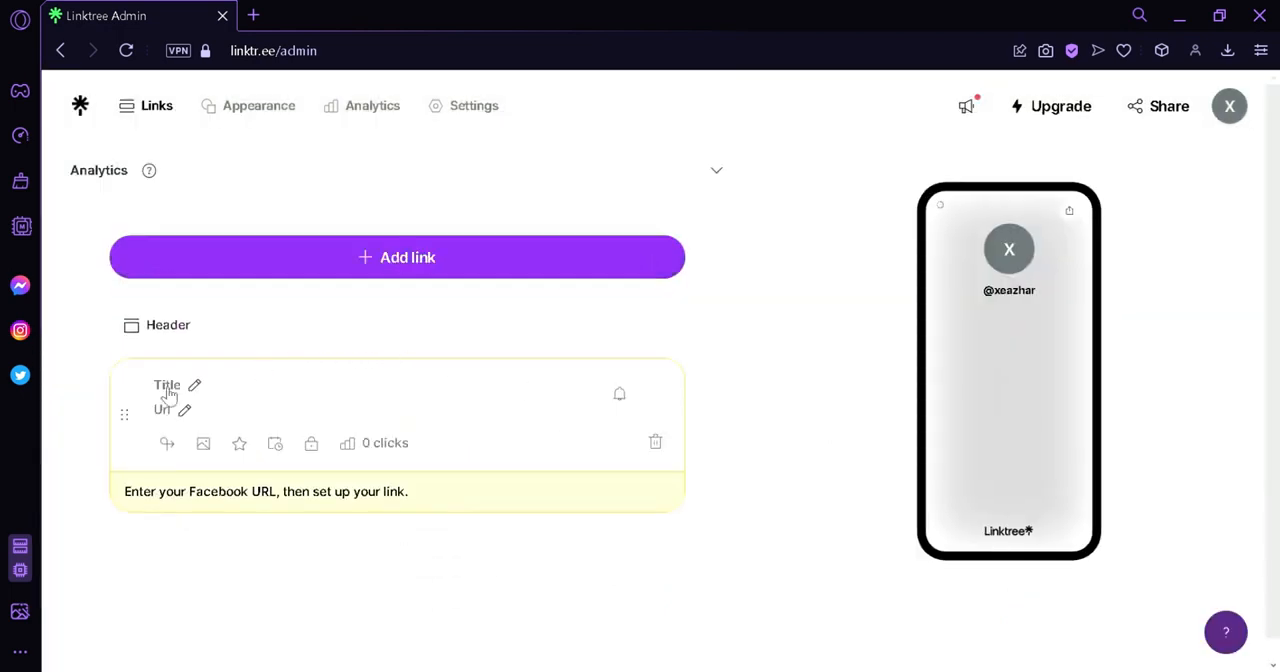
Title the new Facebook link "Funny Facebook video".
left_click(168, 390)
type("F")
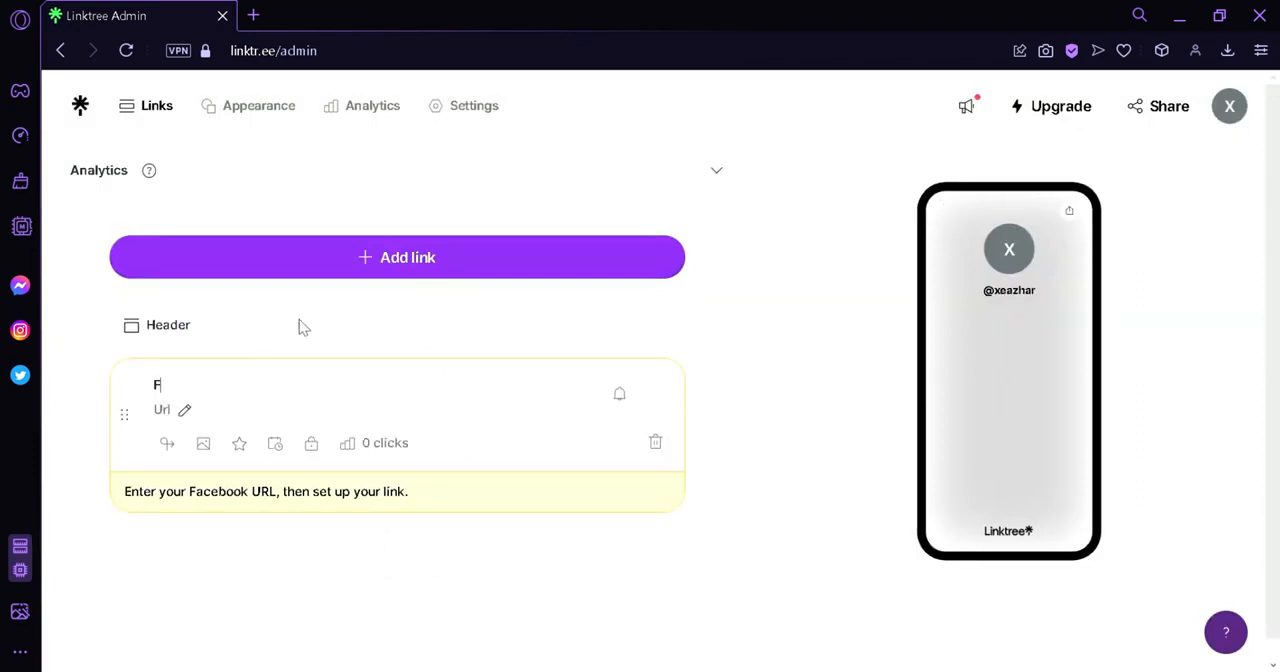
type("unny Facebook video")
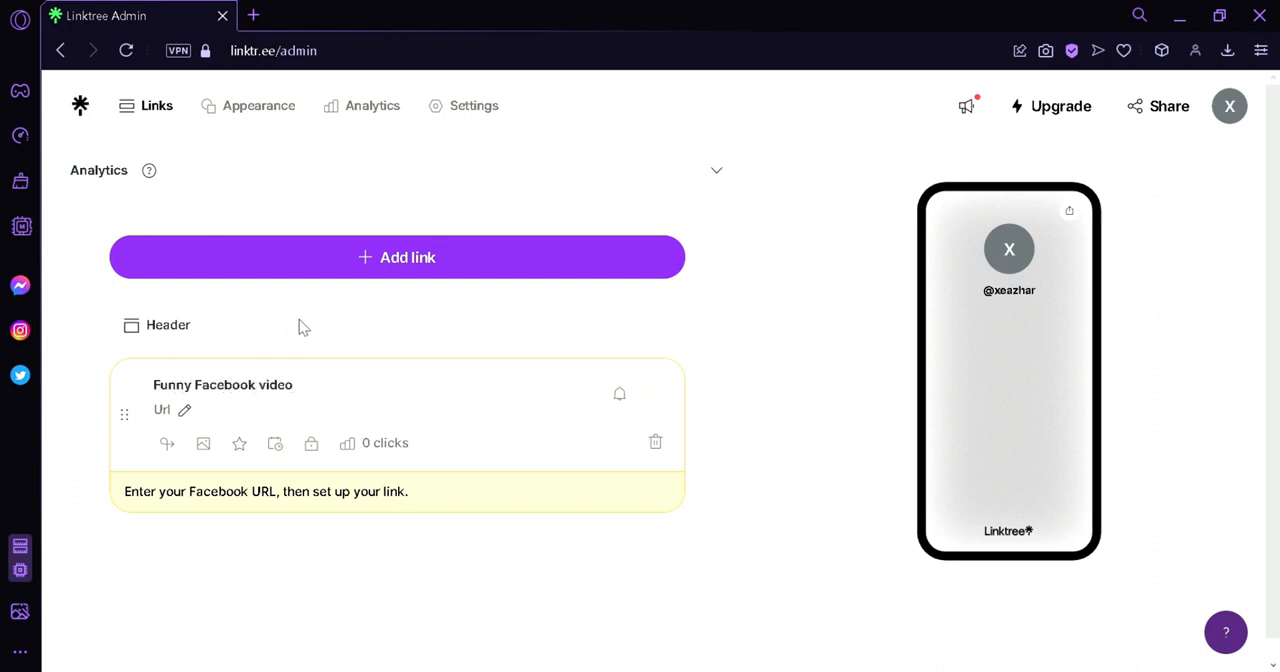
Set the URL of the "Funny Facebook video" link to facebook.com.
left_click(165, 412)
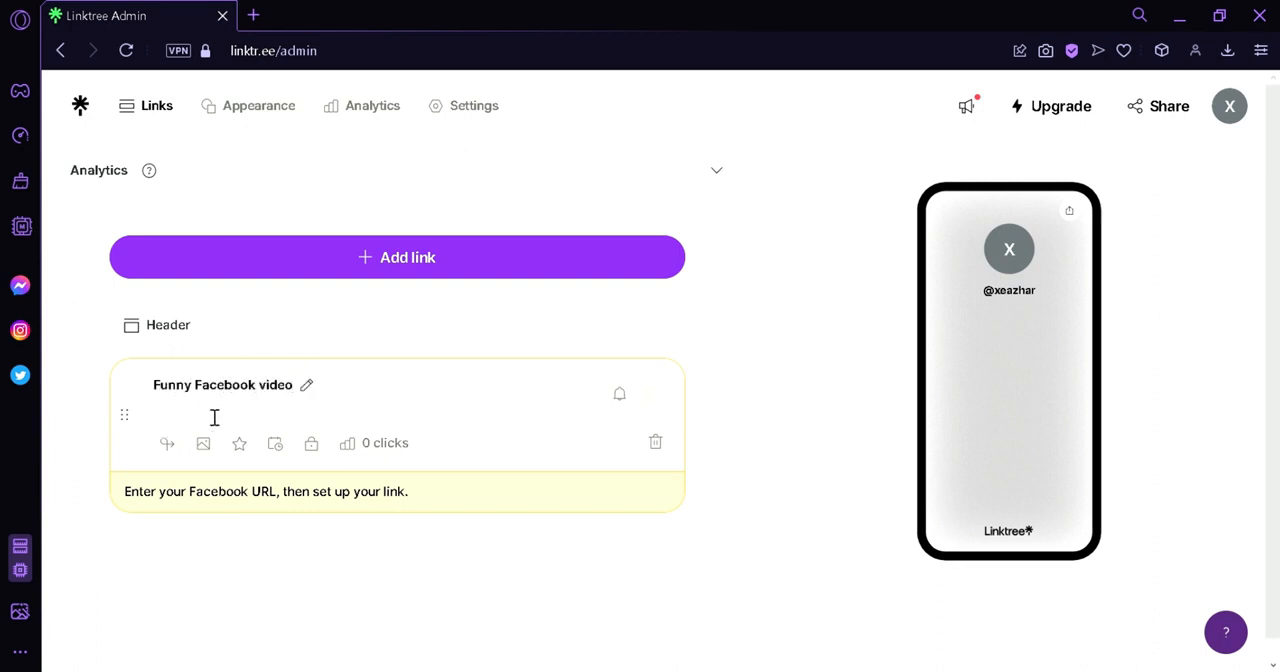
type("facebook.com")
left_click(205, 410)
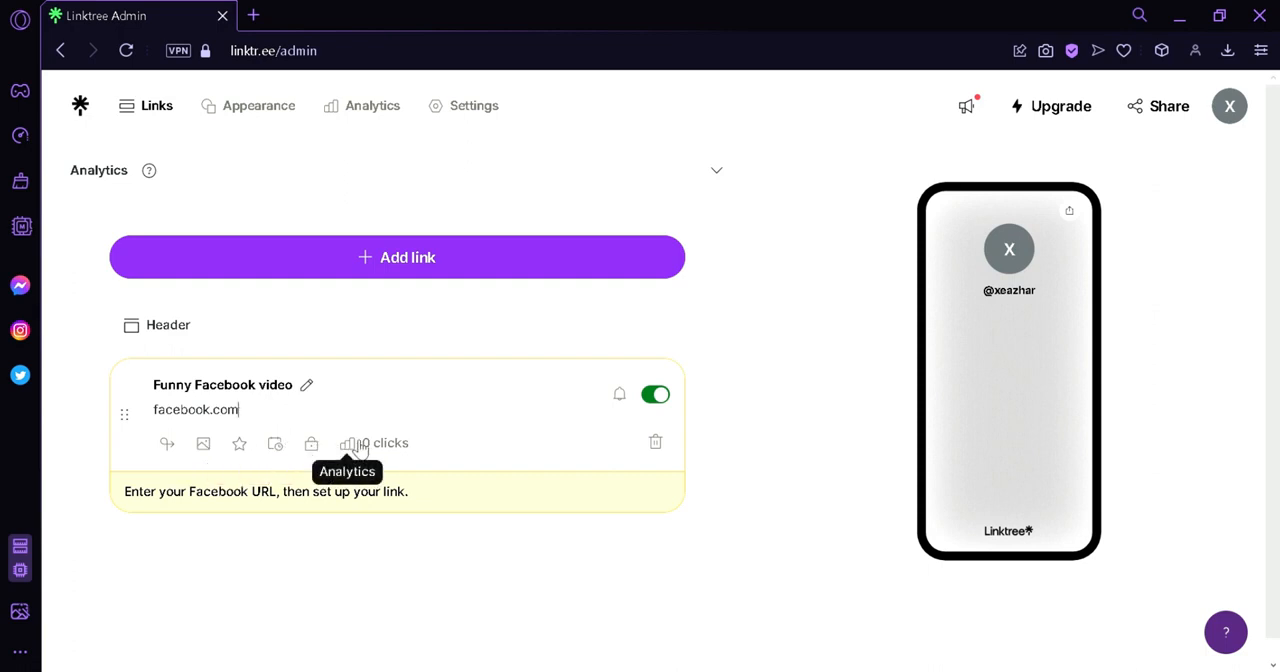
left_click(556, 469)
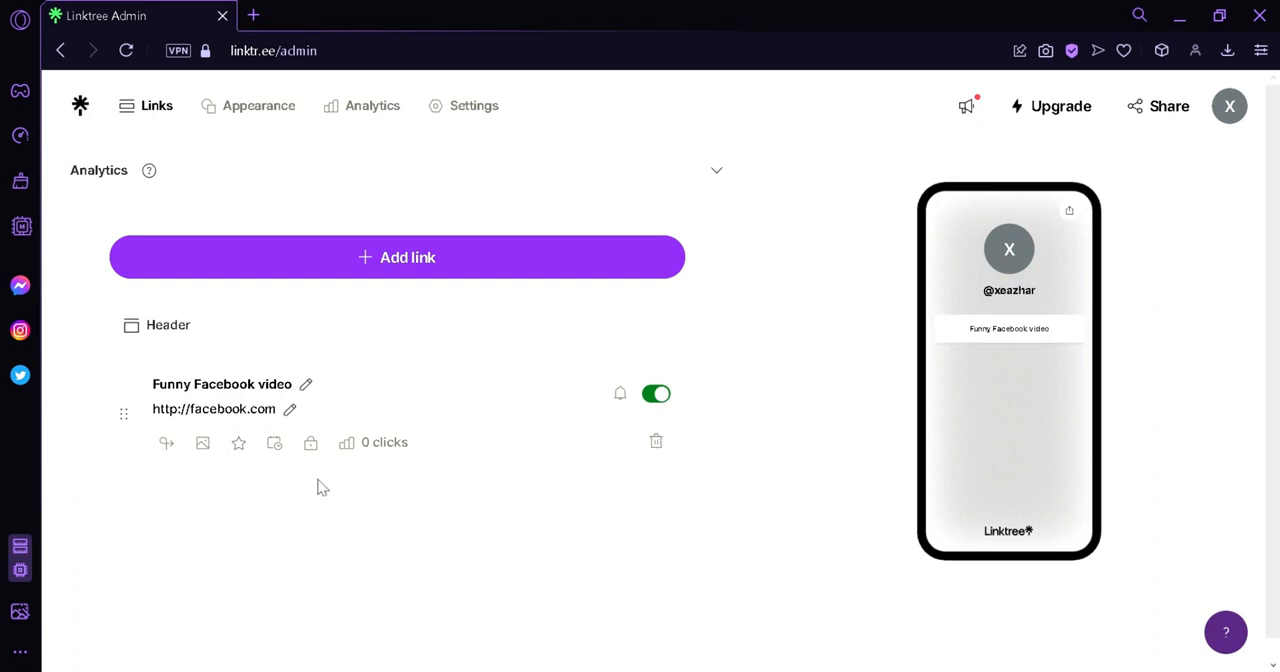
Look through the Facebook link's Redirect, Add Thumbnail, Prioritize and scheduling options, and close the options area.
left_click(167, 444)
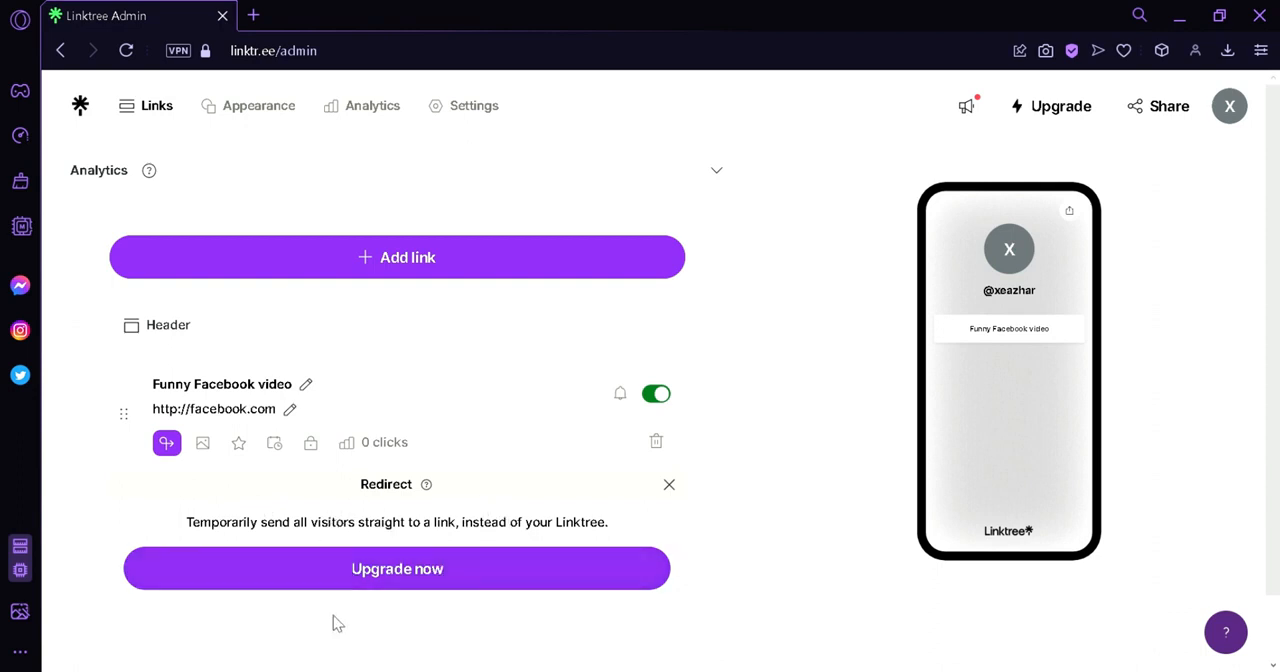
left_click(202, 442)
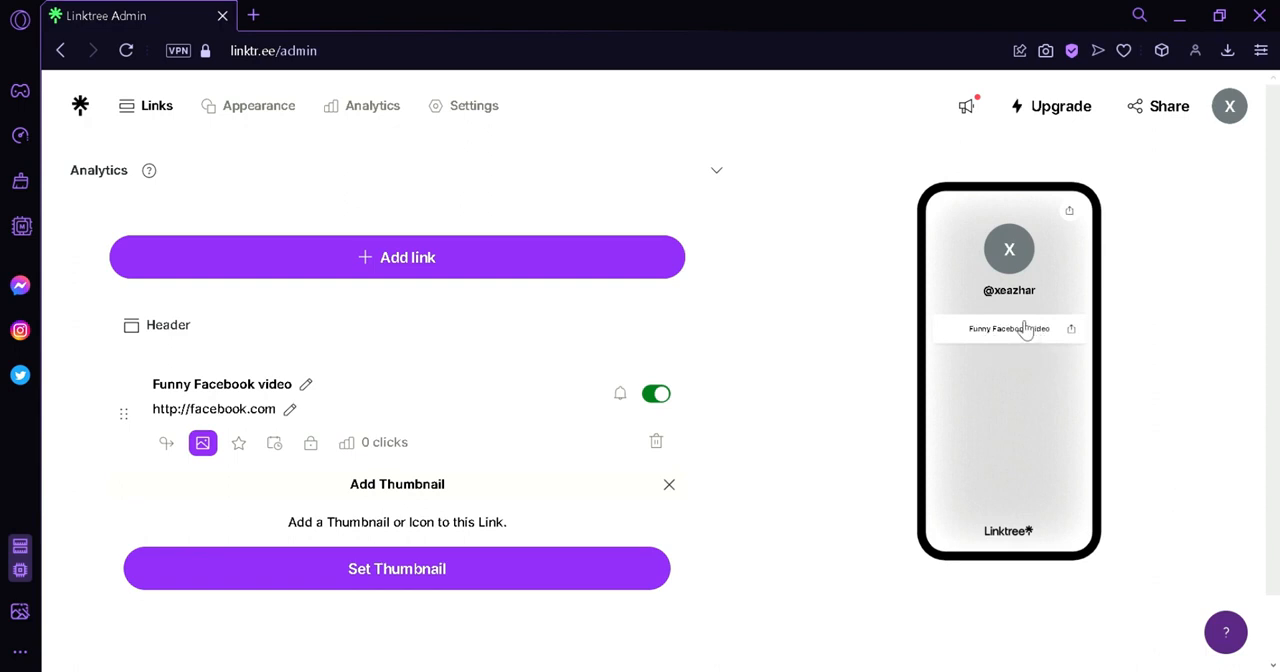
left_click(241, 446)
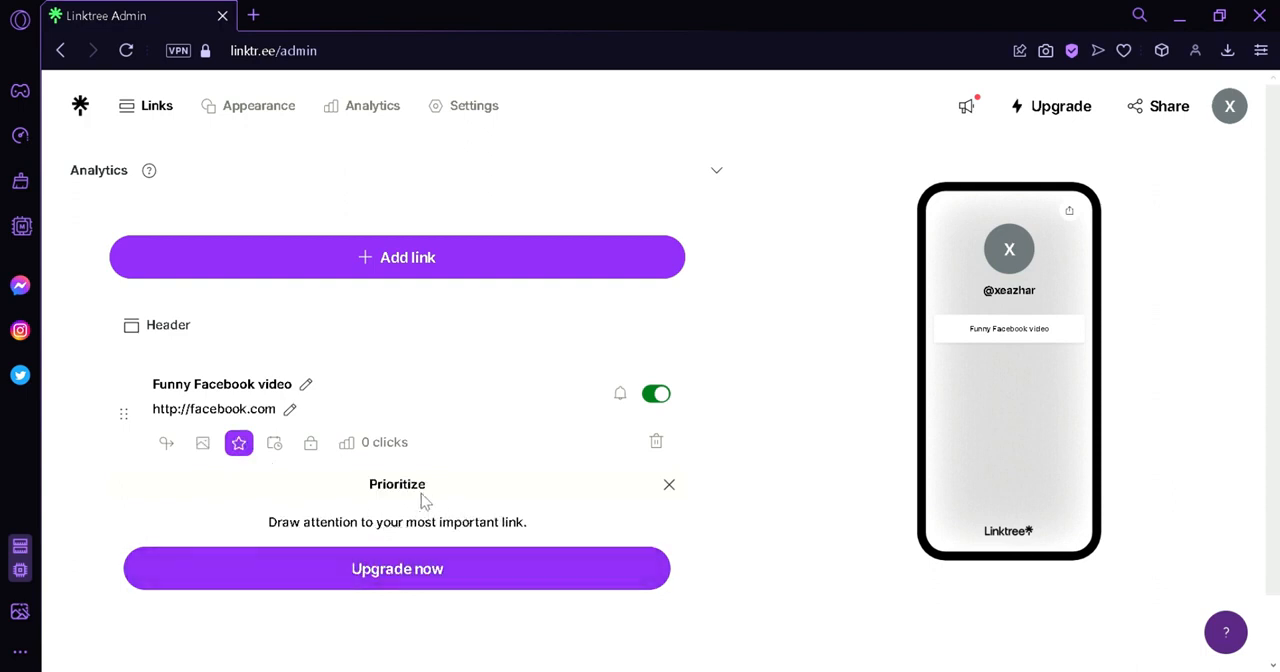
left_click(278, 446)
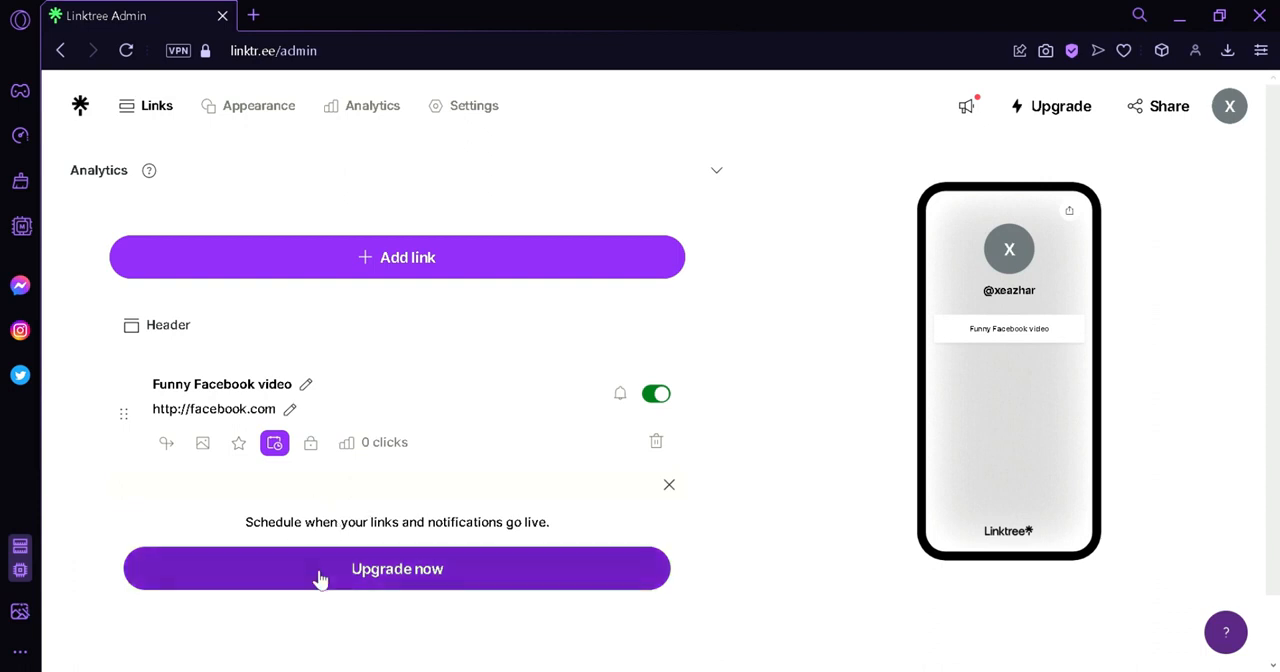
left_click(669, 485)
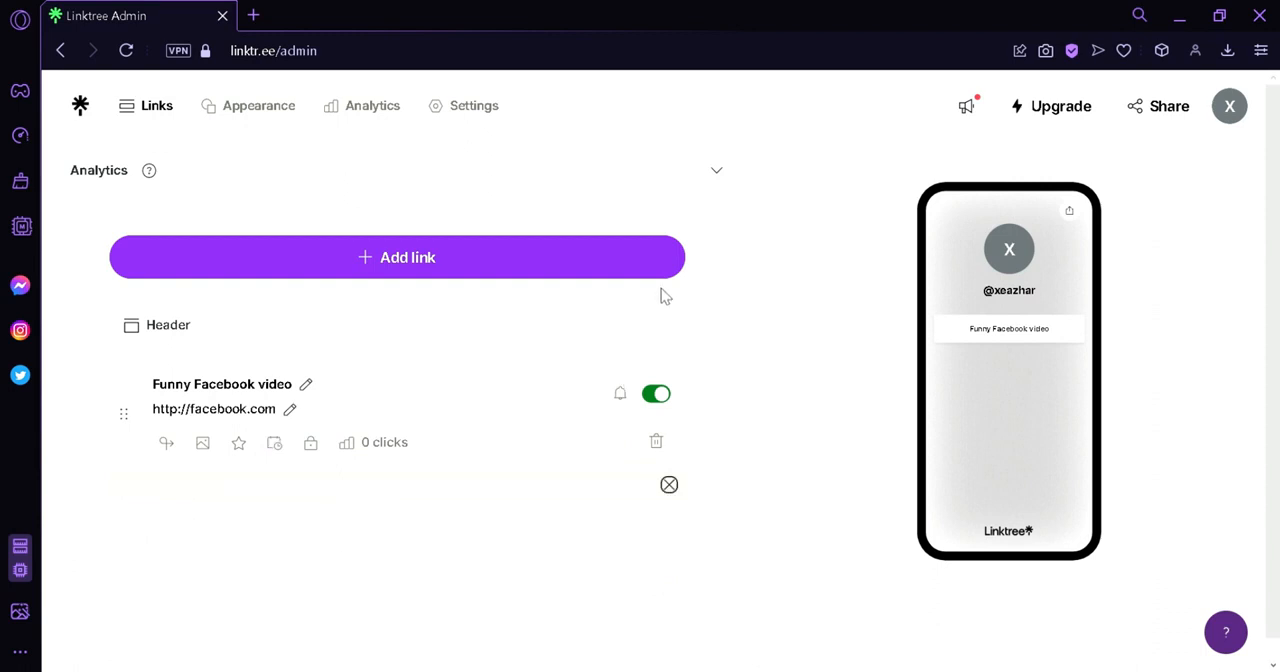
Add a TikTok Video link from the link types suggested under "Inspired by your interests".
left_click(586, 252)
scroll(549, 438, "down", 2)
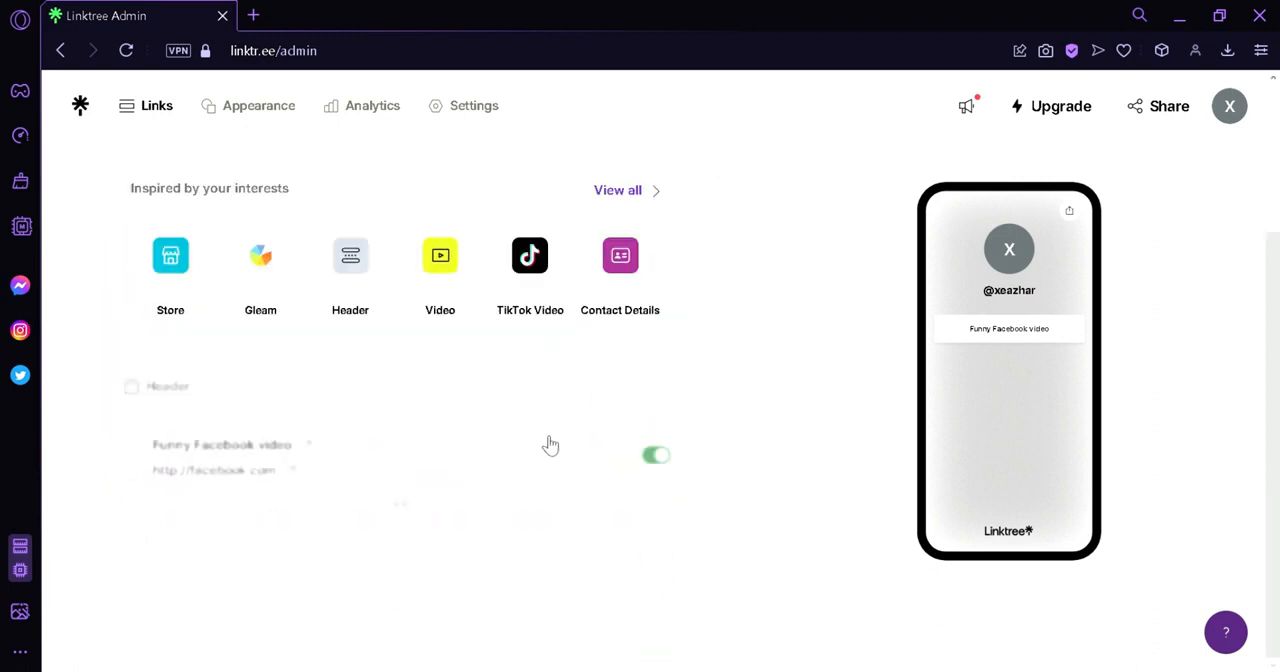
left_click(530, 260)
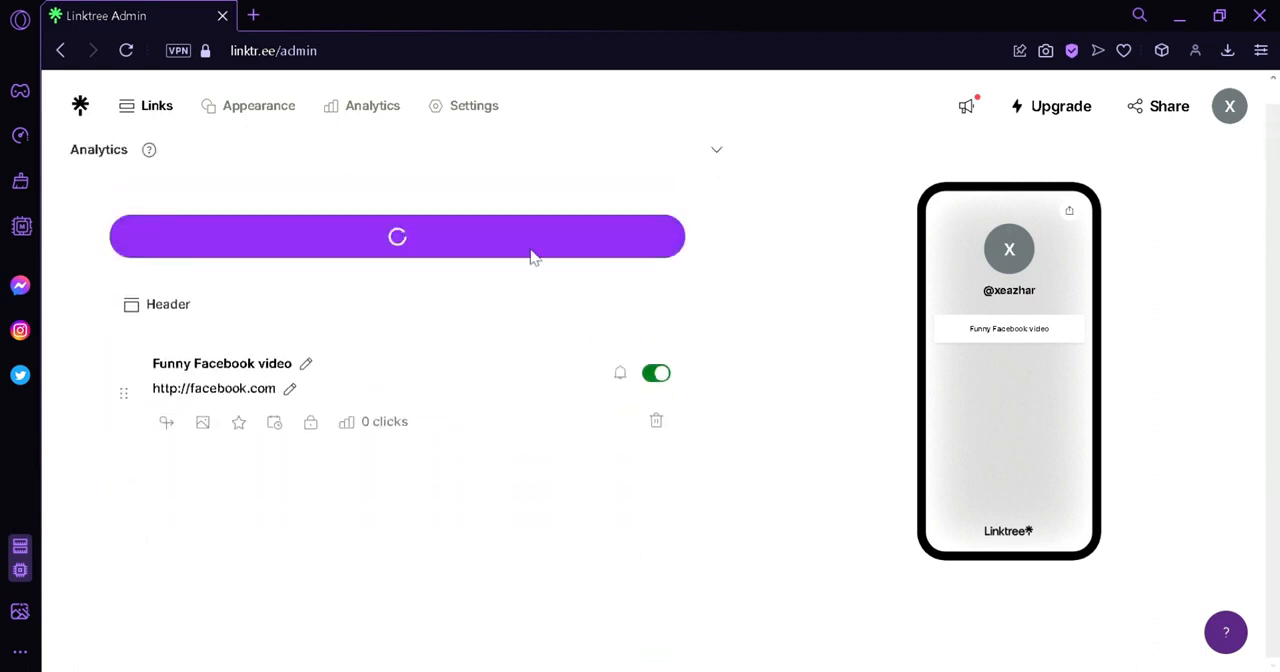
Add Gleam, Store and TikTok Profile links from the available link types.
left_click(531, 243)
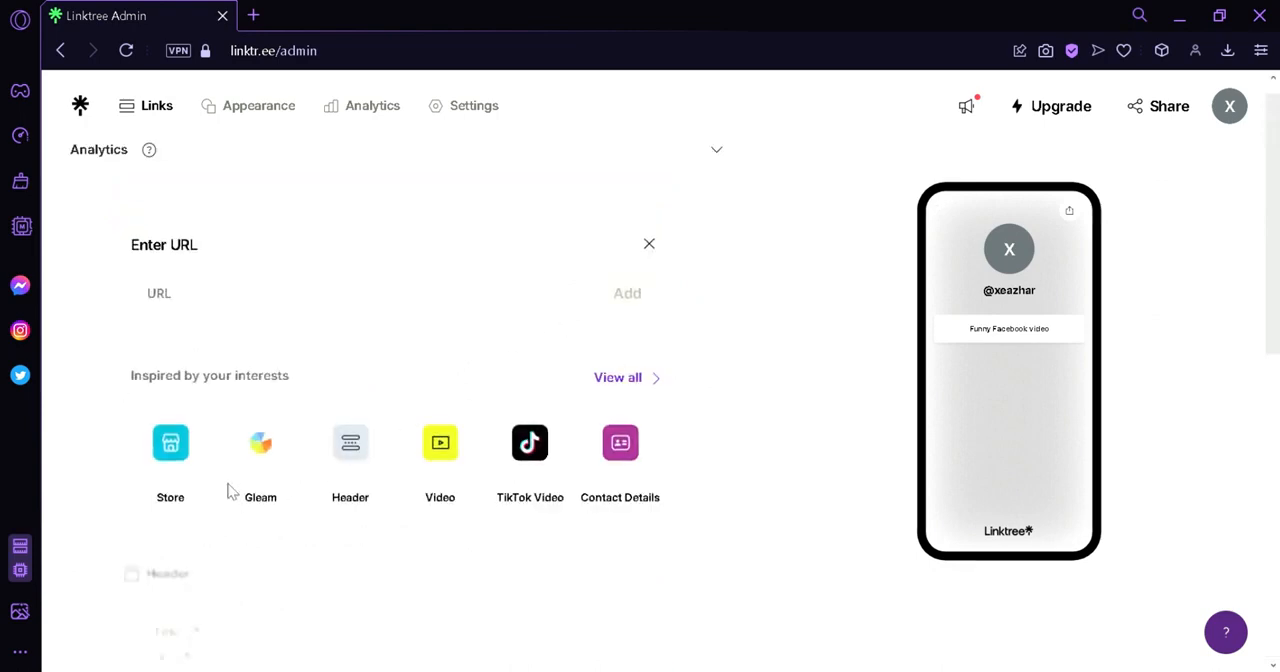
left_click(386, 243)
scroll(631, 388, "down", 5)
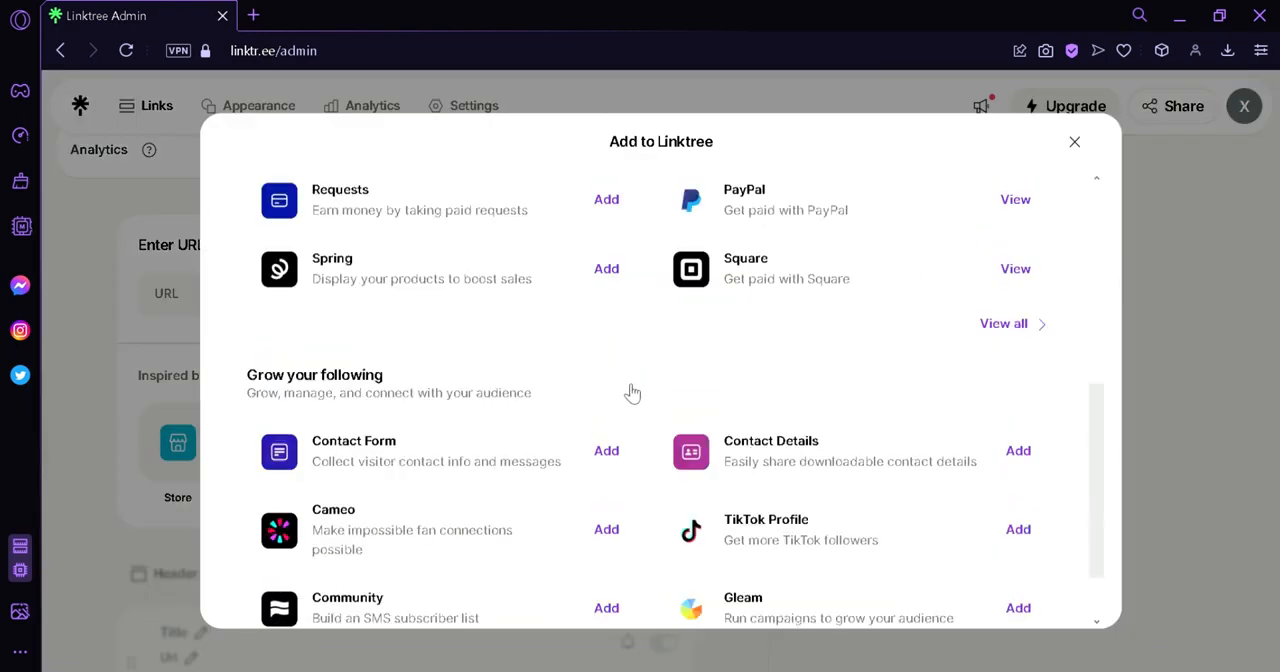
scroll(583, 300, "up", 2)
left_click(608, 364)
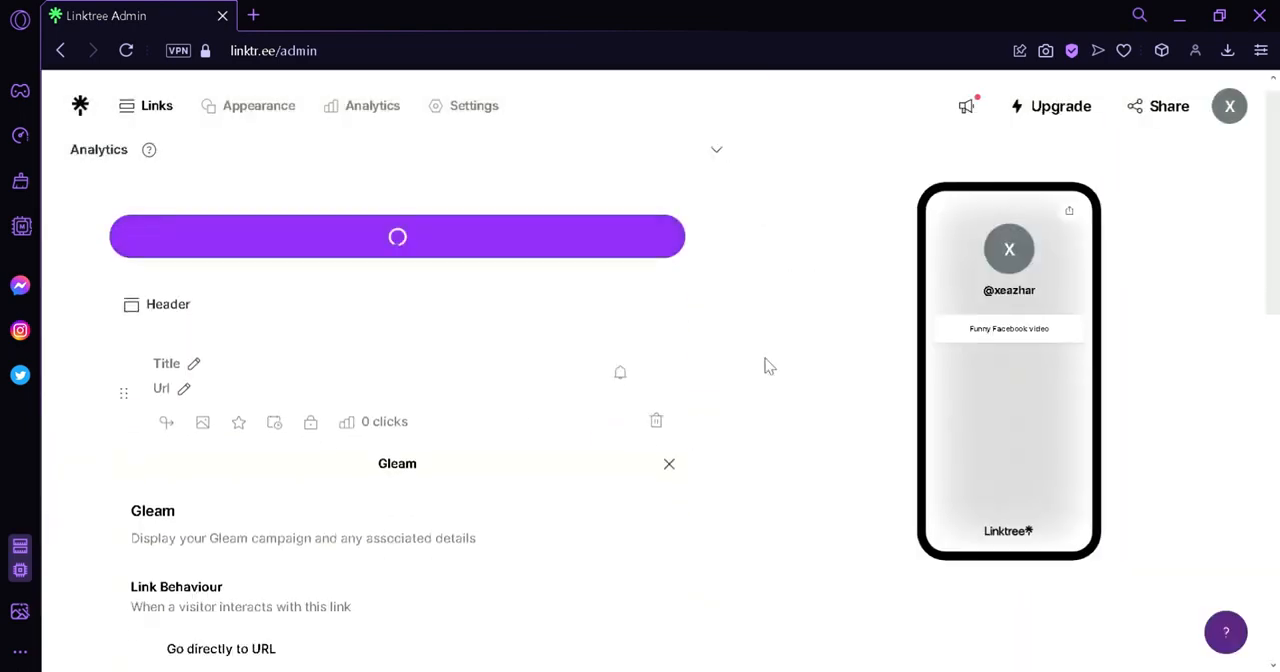
Set the Gleam link's behaviour to "Go directly to URL".
scroll(764, 366, "down", 7)
scroll(400, 405, "up", 2)
scroll(185, 400, "down", 1)
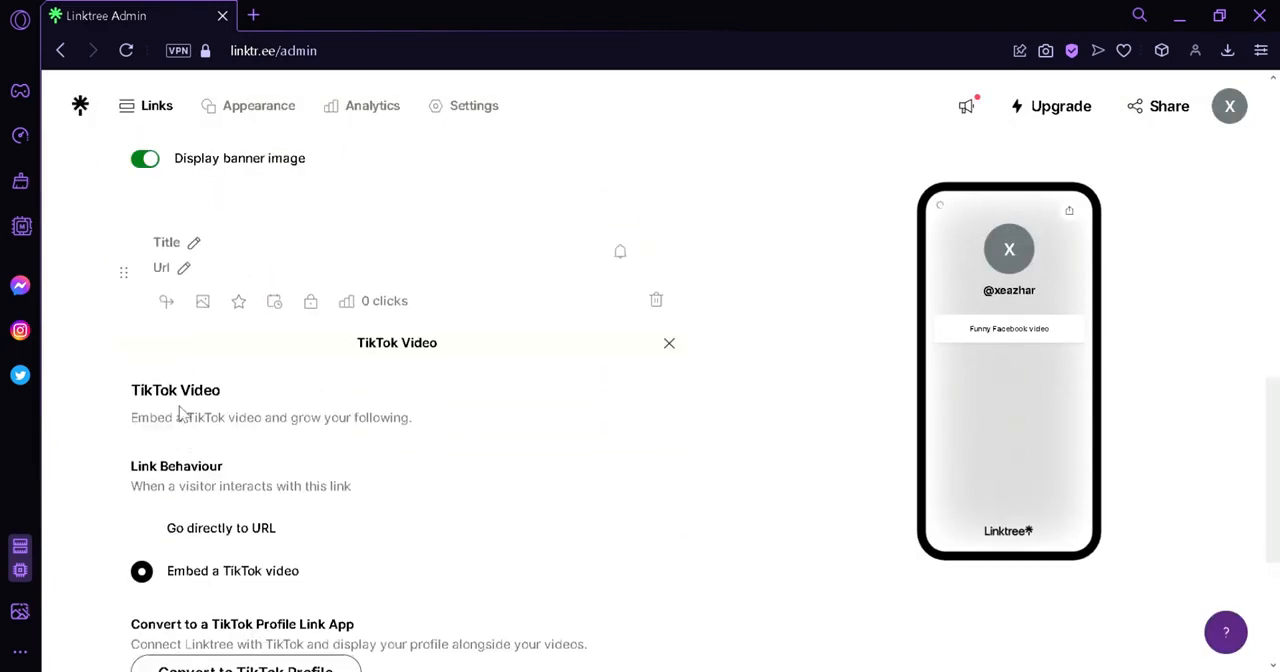
scroll(180, 415, "up", 5)
scroll(231, 497, "down", 2)
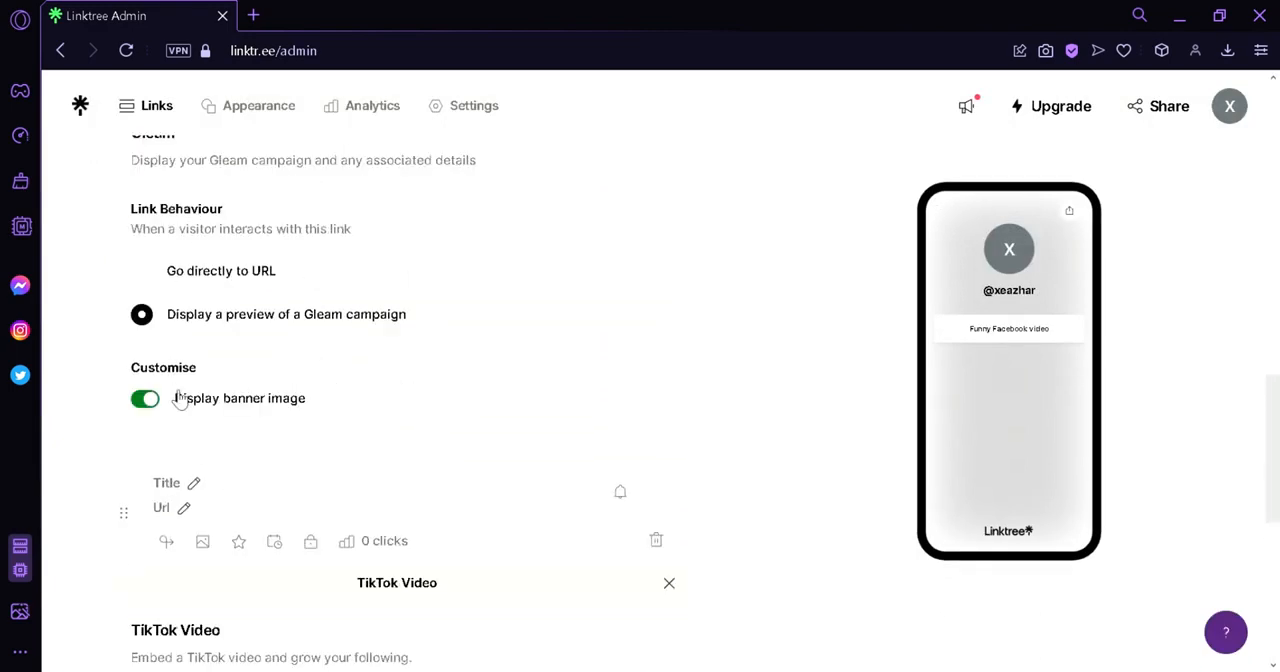
left_click(148, 280)
Title the TikTok Video link "Tiktok video" and set its URL to tiktok.com.
scroll(686, 397, "down", 3)
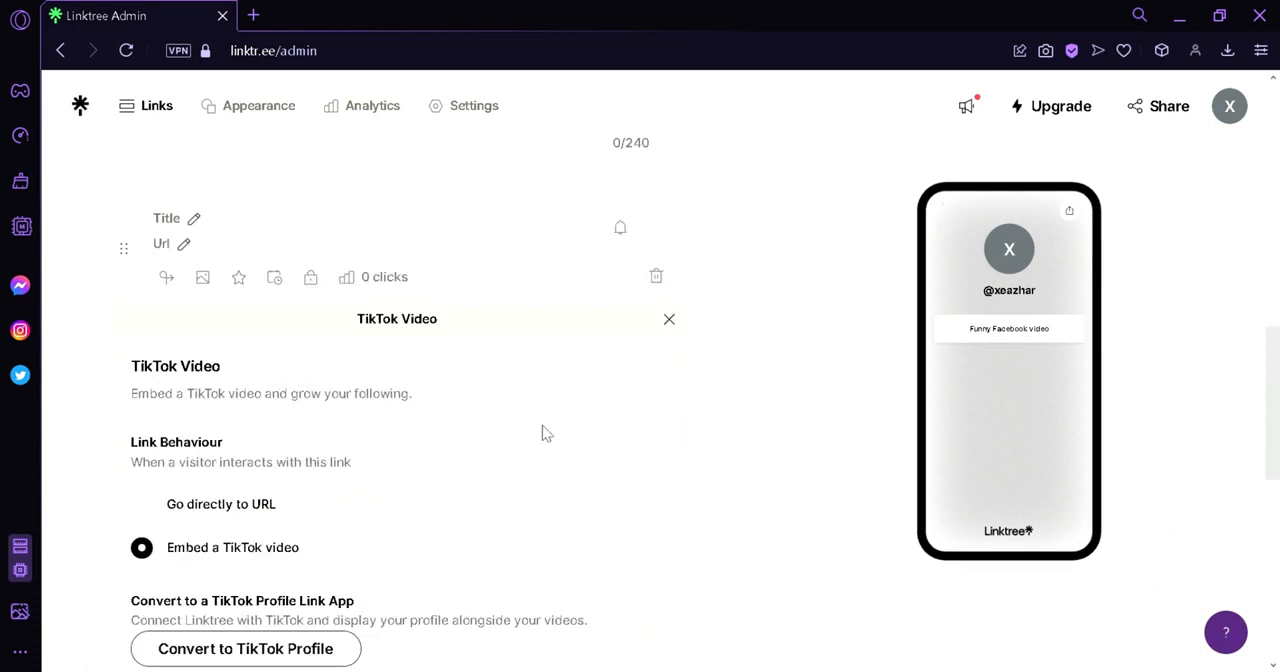
left_click(172, 223)
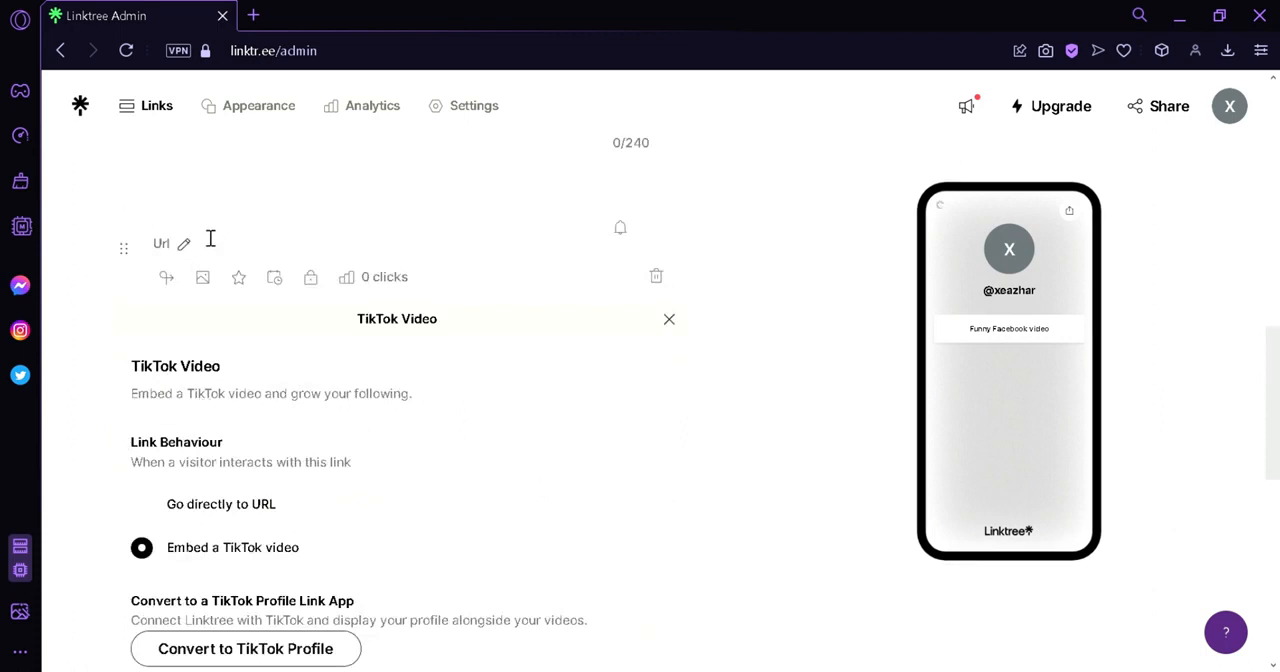
scroll(200, 234, "down", 1)
type("Ti")
type("ktok video")
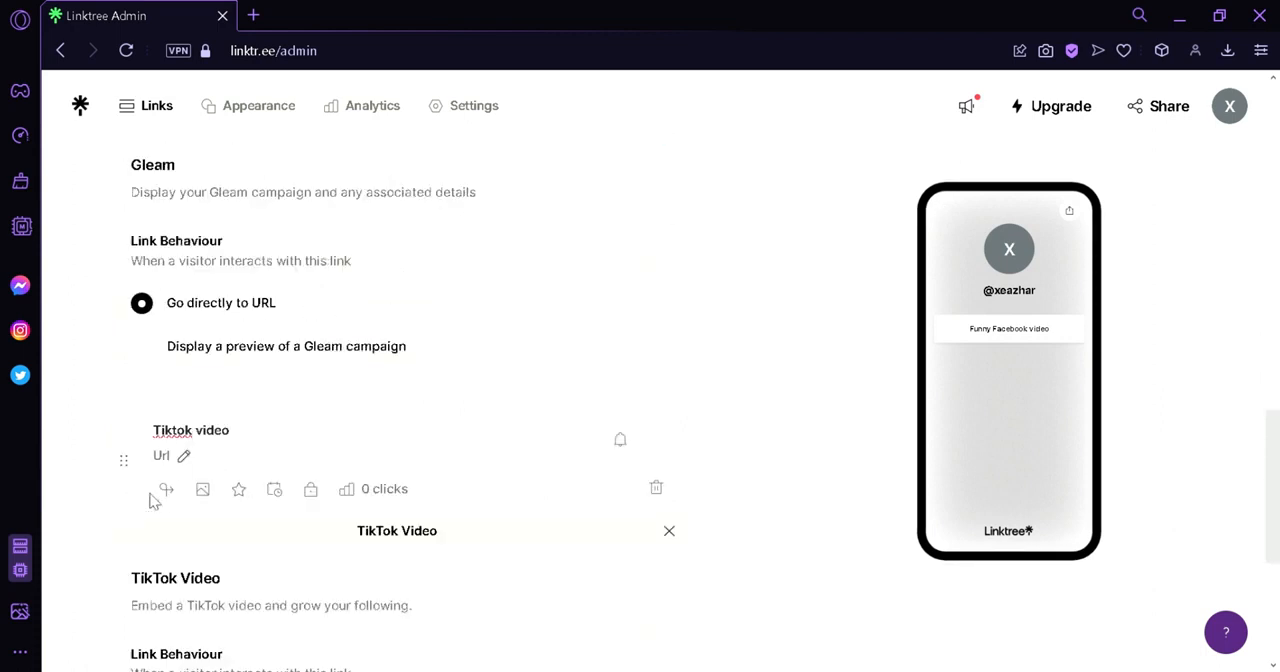
left_click(163, 460)
type("tiktok")
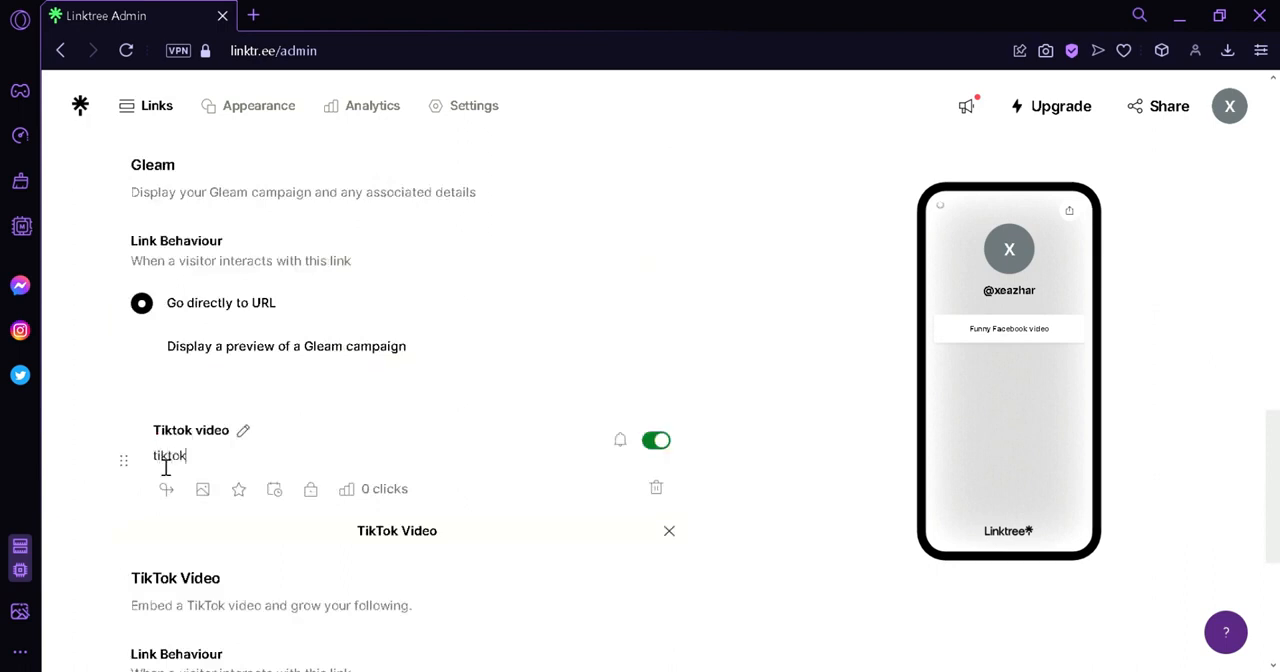
type(".com")
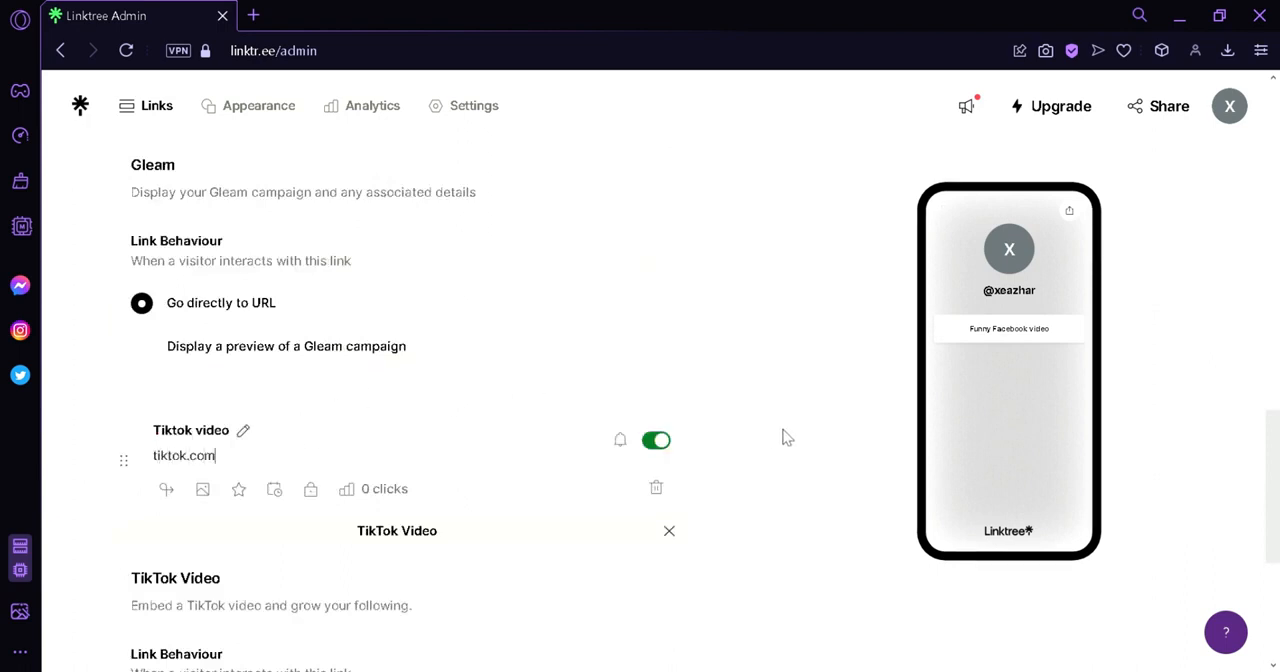
left_click(783, 430)
Set the TikTok profile link's behavior to "Display TikTok profile only".
scroll(338, 484, "down", 5)
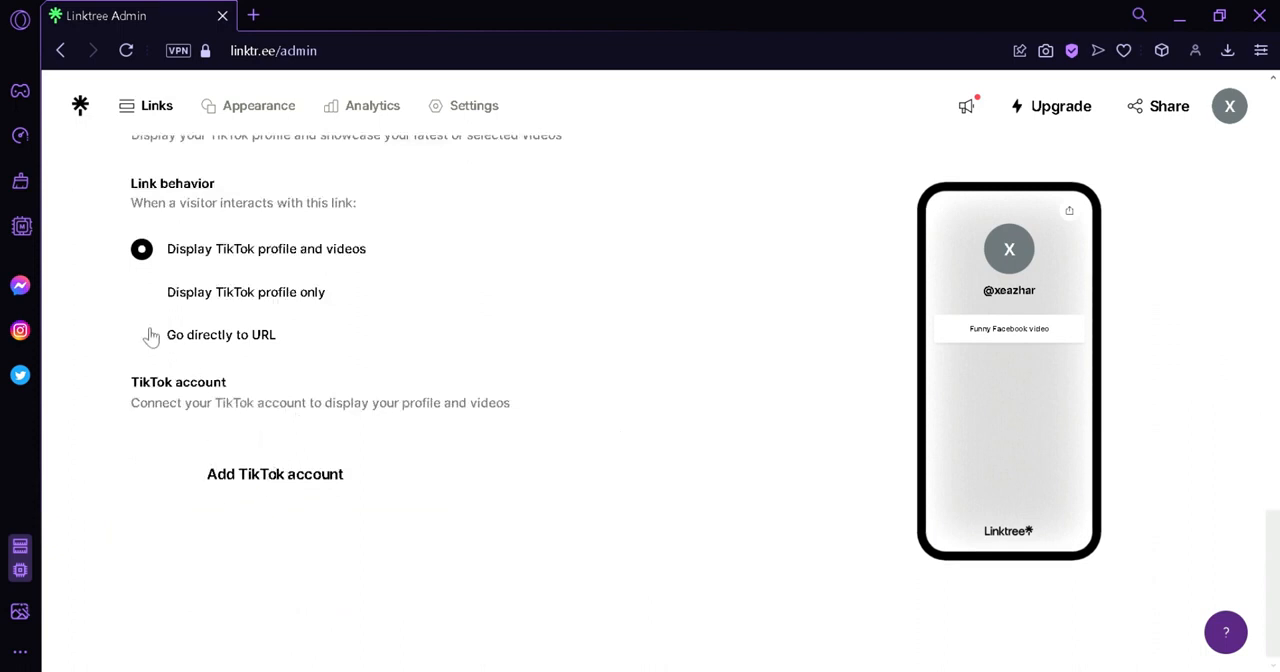
left_click(142, 291)
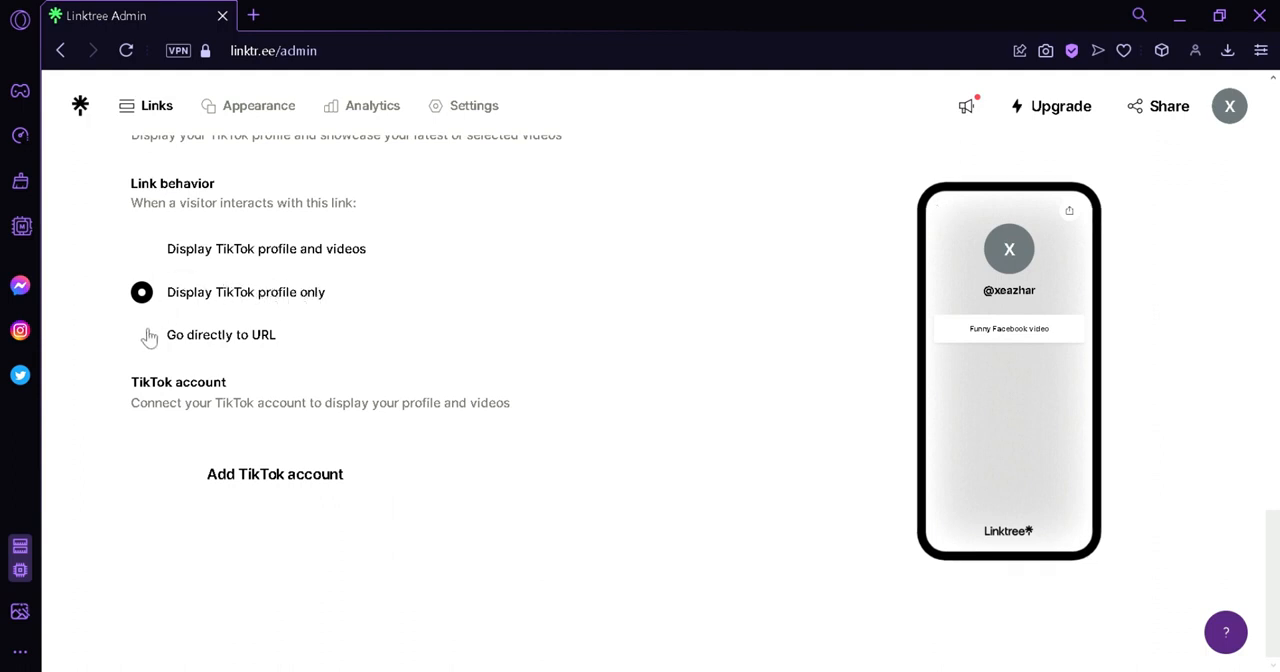
Review the added links on the Links page, including the Store's provider, products and description settings.
scroll(475, 385, "up", 7)
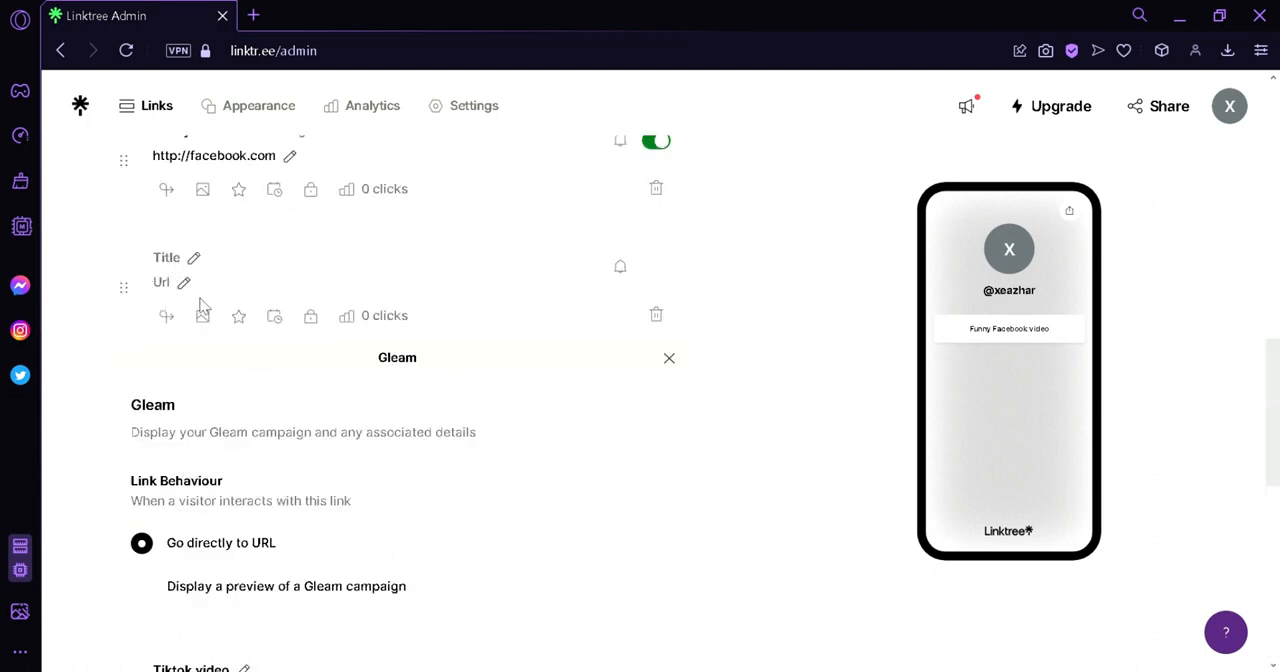
scroll(250, 340, "down", 3)
scroll(244, 262, "up", 3)
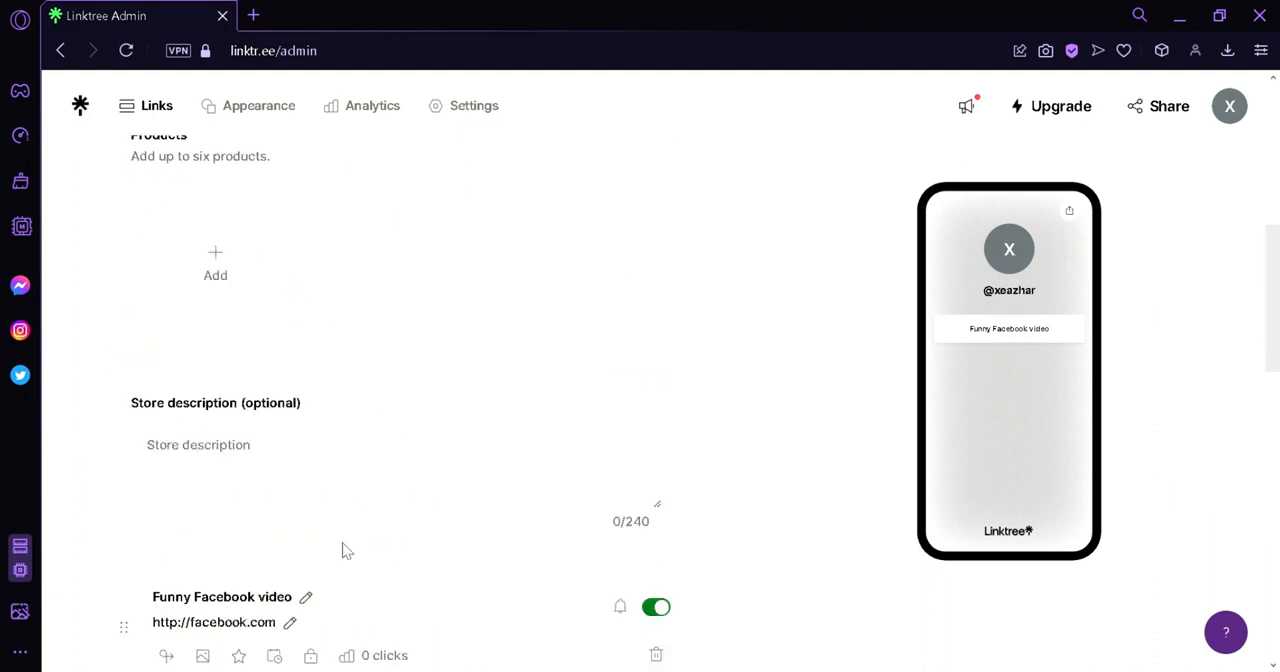
scroll(300, 520, "up", 3)
scroll(290, 365, "up", 3)
scroll(330, 345, "down", 3)
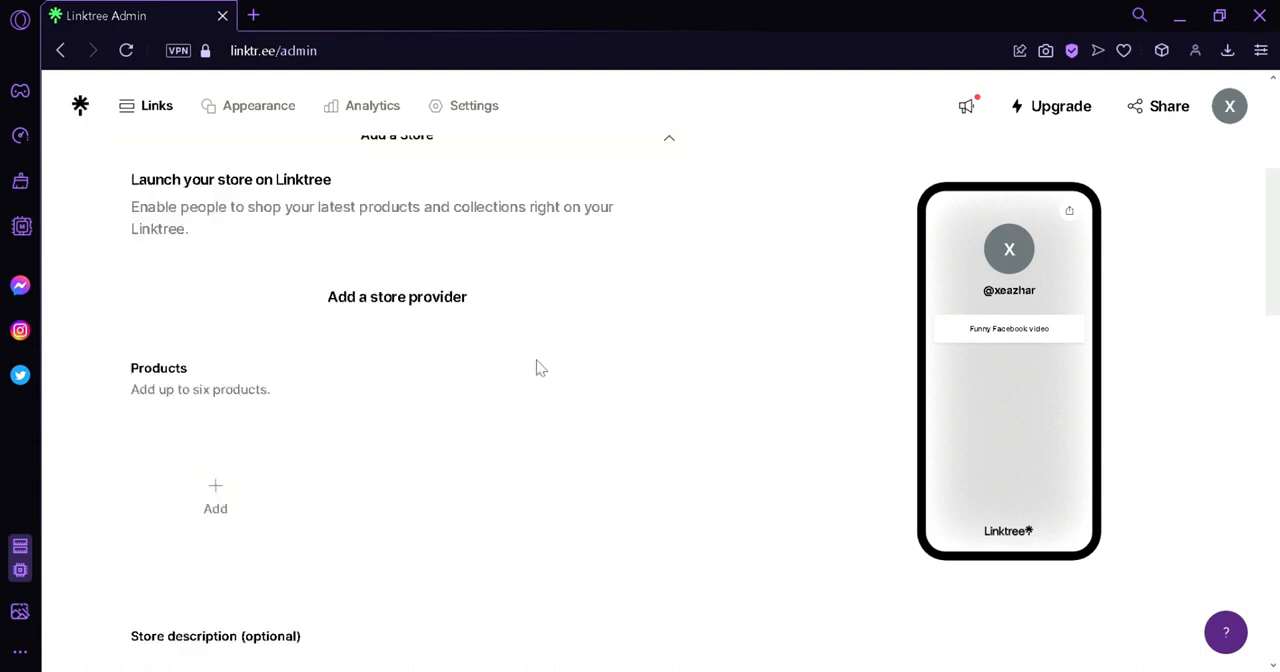
scroll(447, 480, "down", 3)
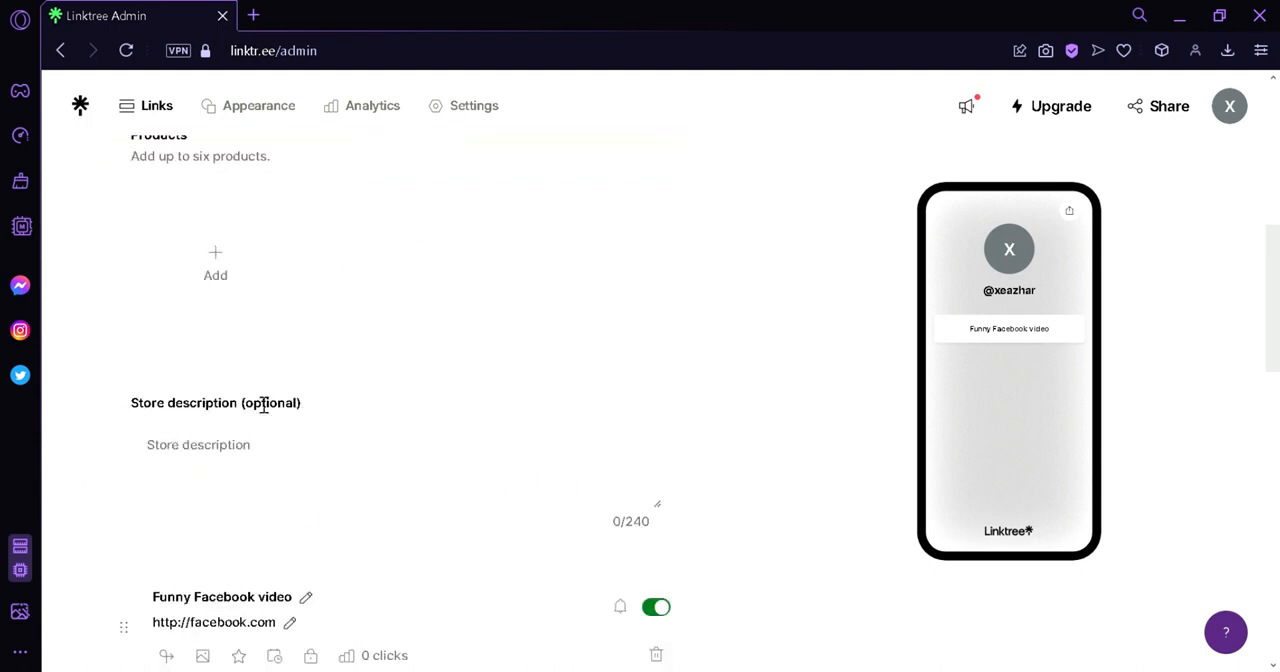
scroll(493, 456, "down", 3)
scroll(371, 466, "up", 3)
scroll(354, 374, "up", 3)
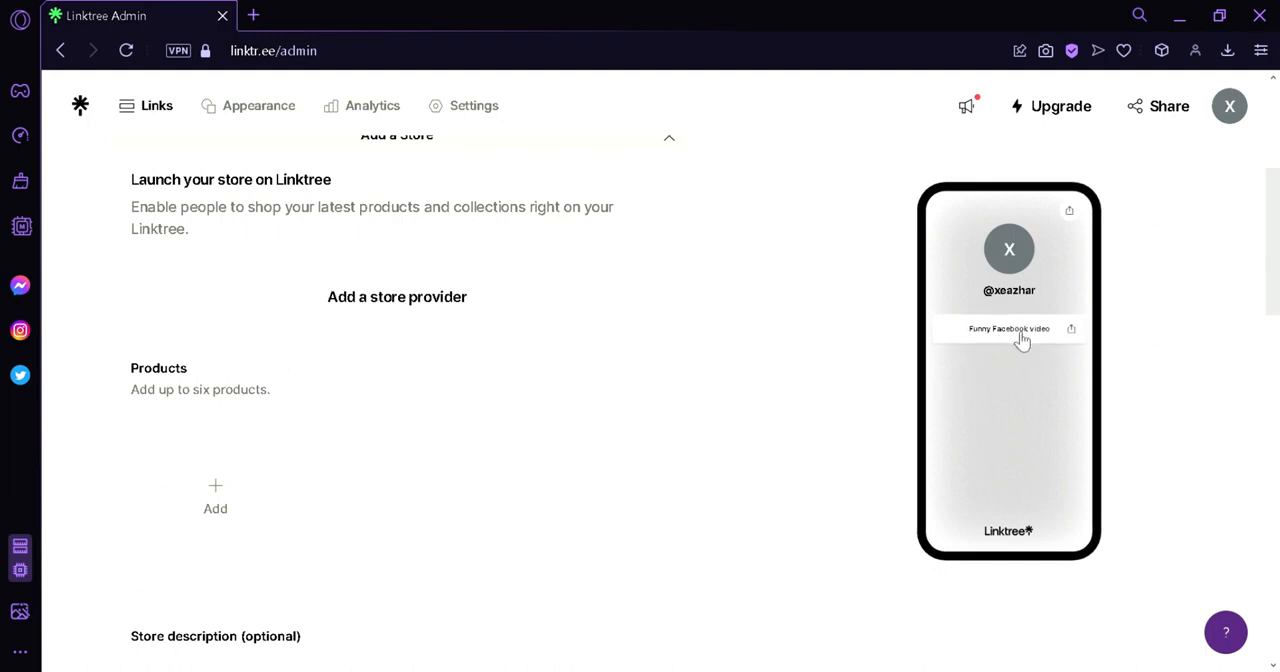
Move the "Funny Facebook video" link above the Store link, to the start of the link list.
scroll(158, 443, "down", 3)
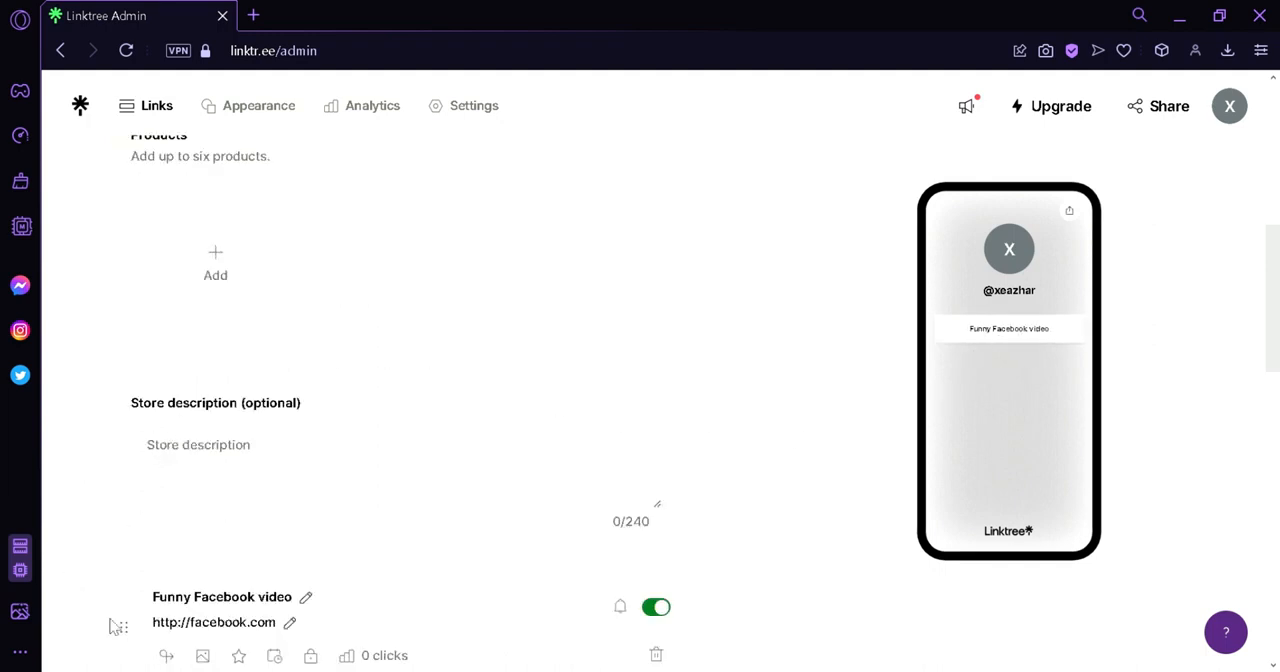
left_click_drag(132, 637, 143, 340)
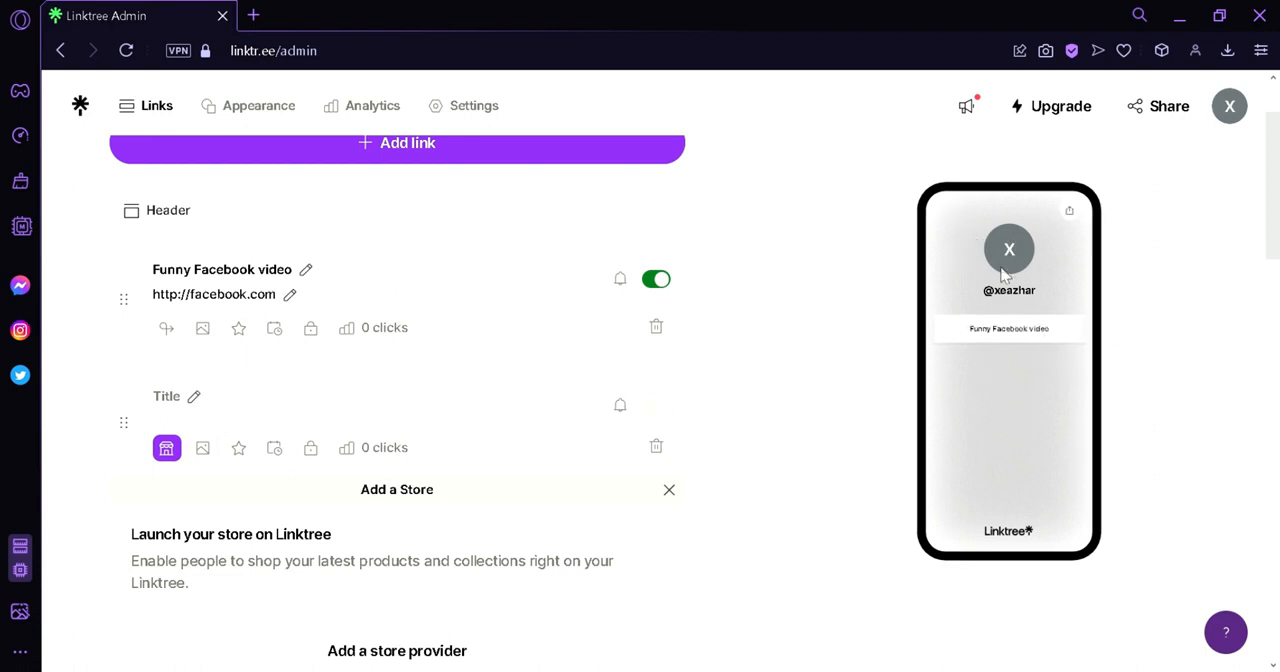
scroll(351, 271, "up", 1)
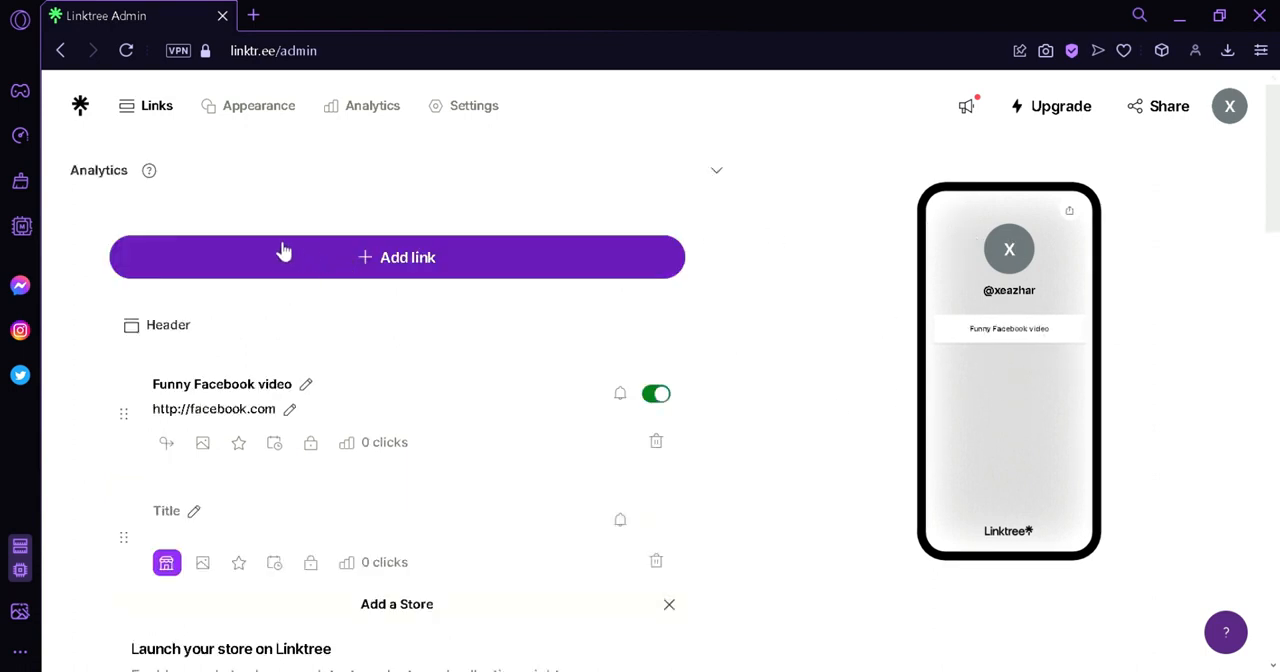
Upload the black-and-white coffee cup image as the profile picture in the Appearance settings, keeping the default square crop.
left_click(258, 116)
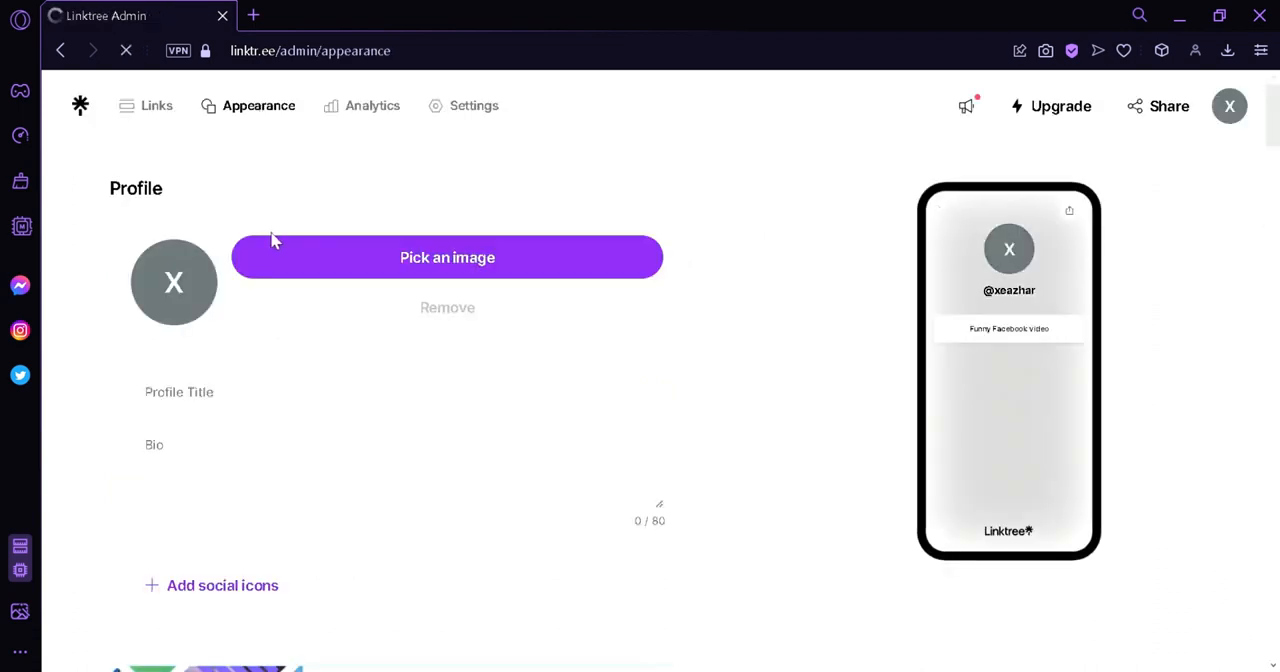
left_click(391, 259)
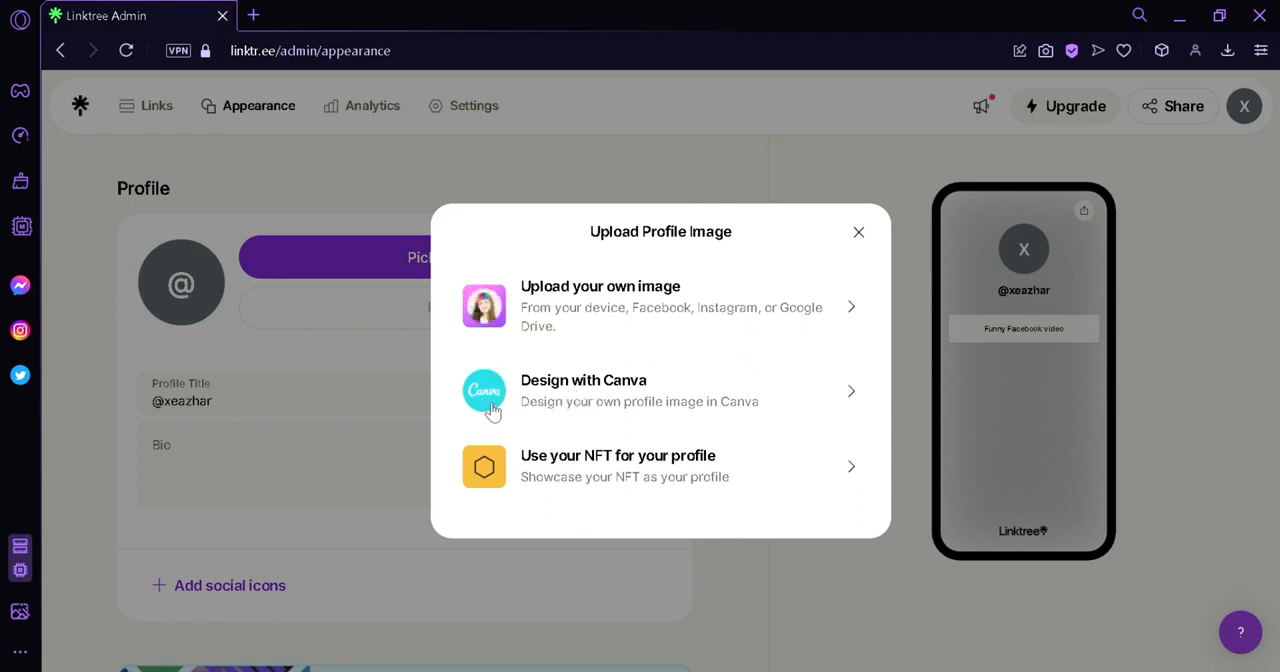
left_click(872, 292)
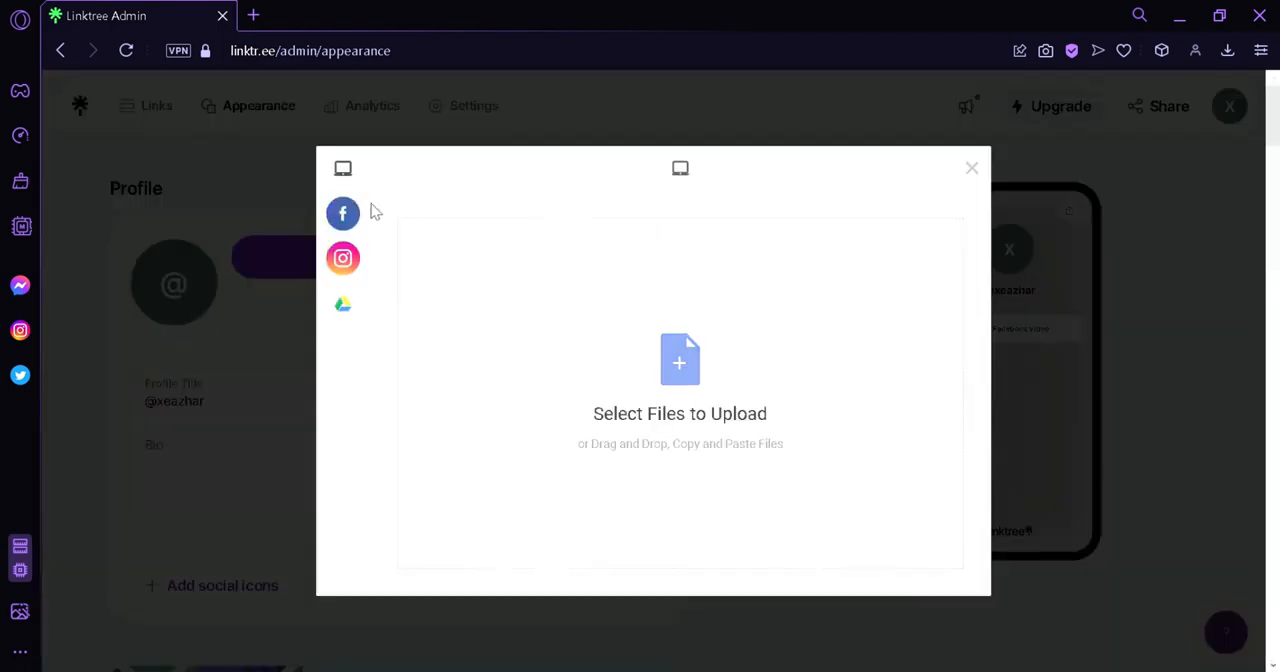
mouse_move(355, 228)
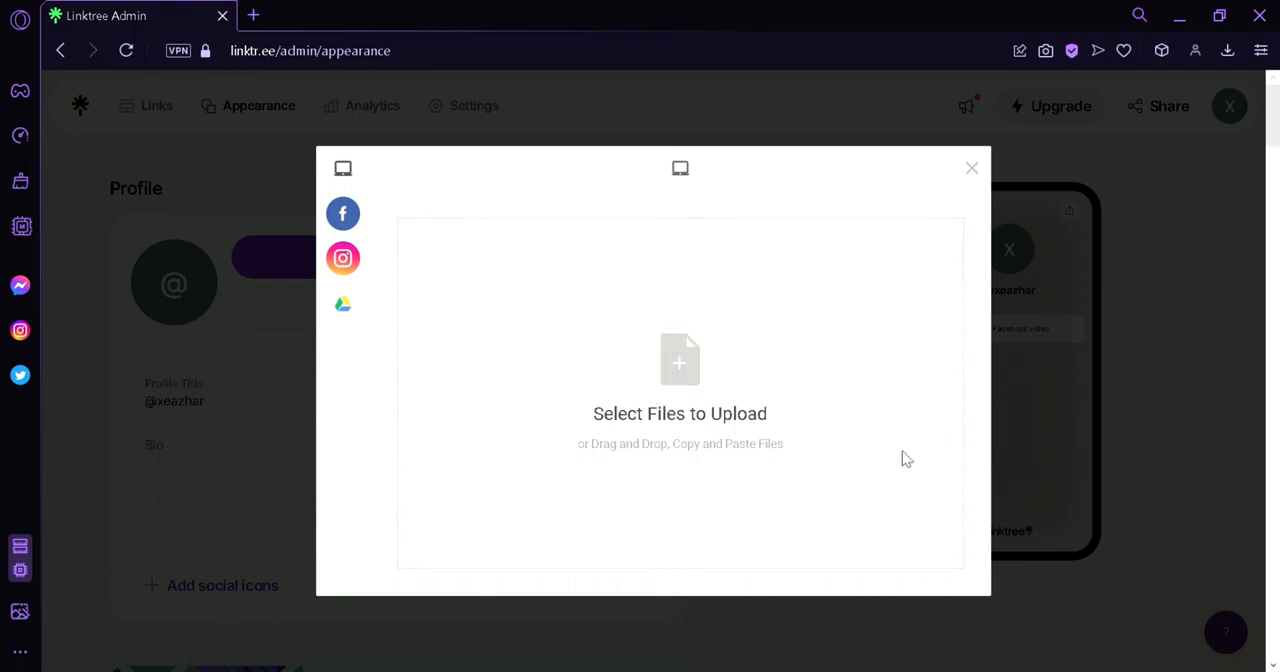
key("ctrl+v")
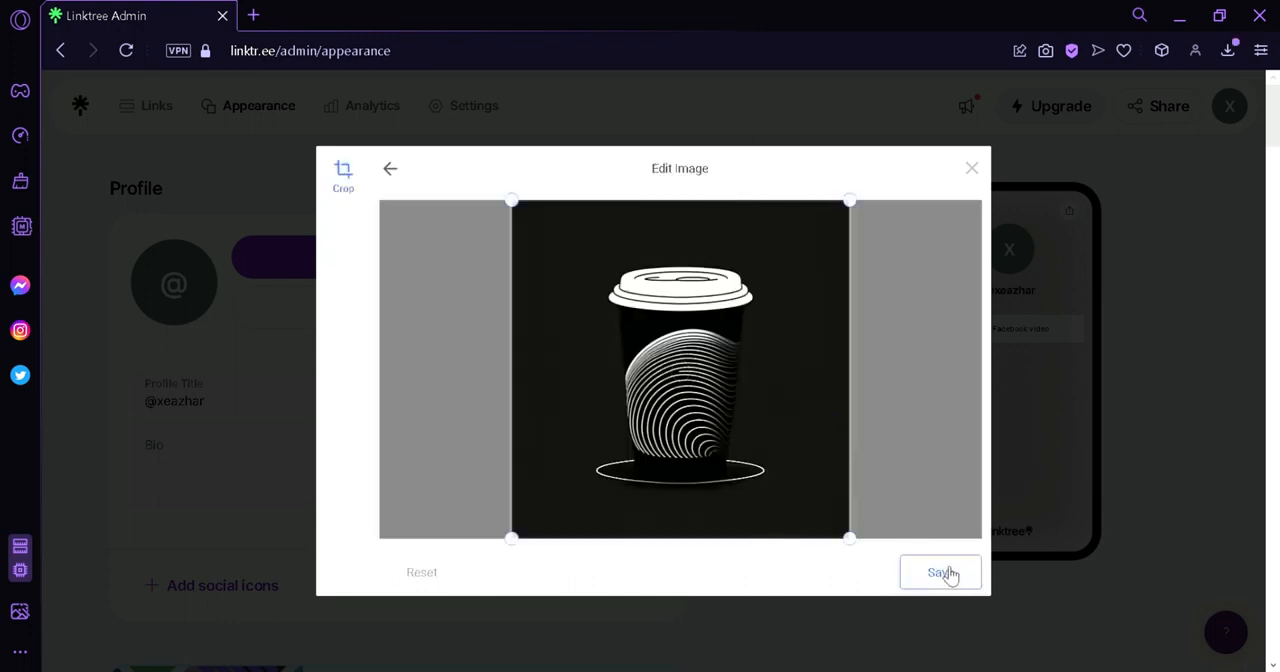
left_click(947, 574)
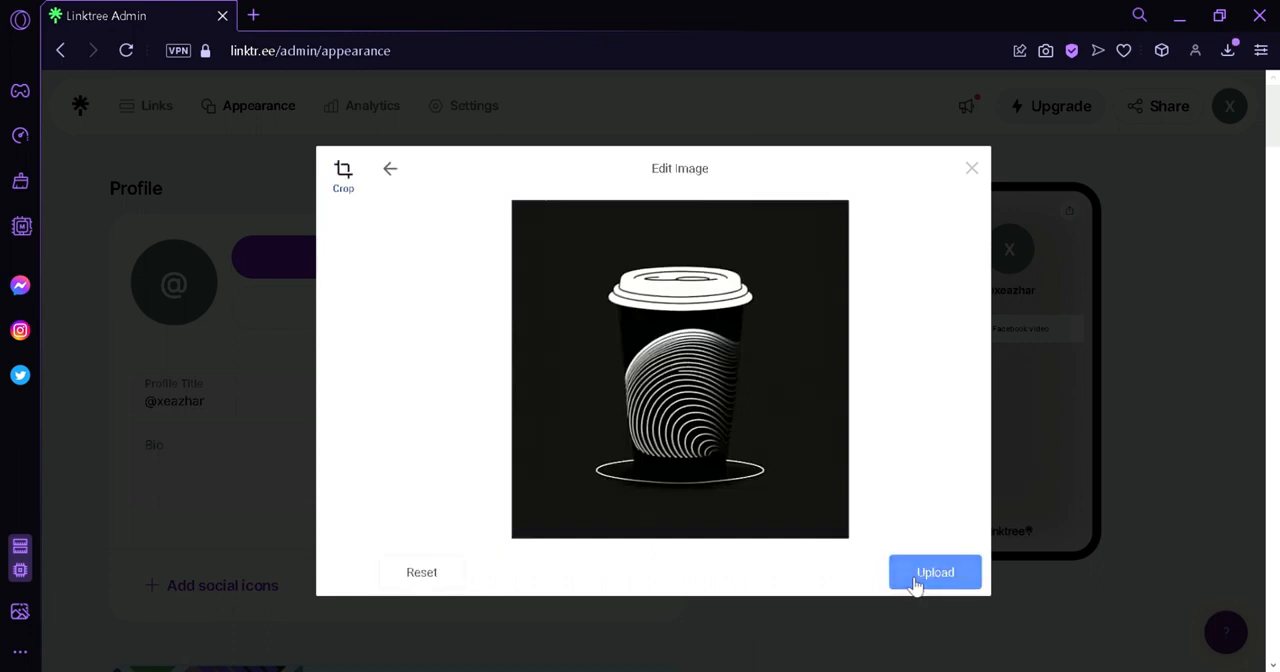
left_click(914, 583)
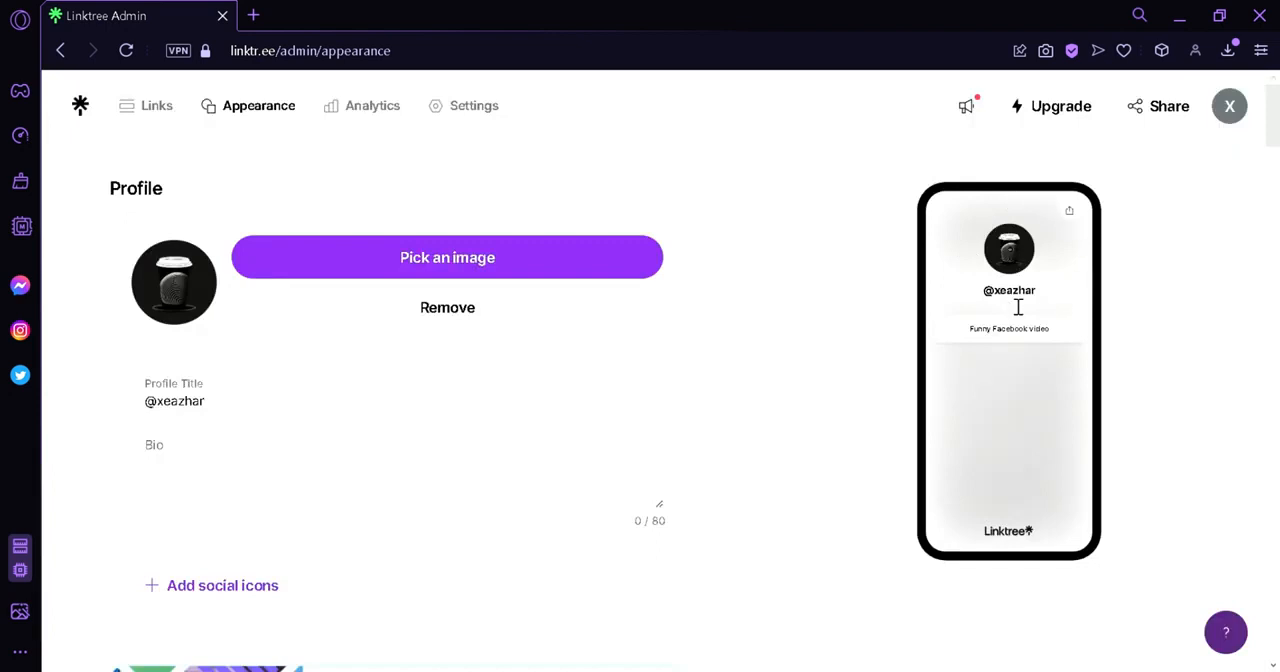
Set the profile bio to "Hi guys" and check it in the phone preview.
left_click(337, 410)
left_click(292, 457)
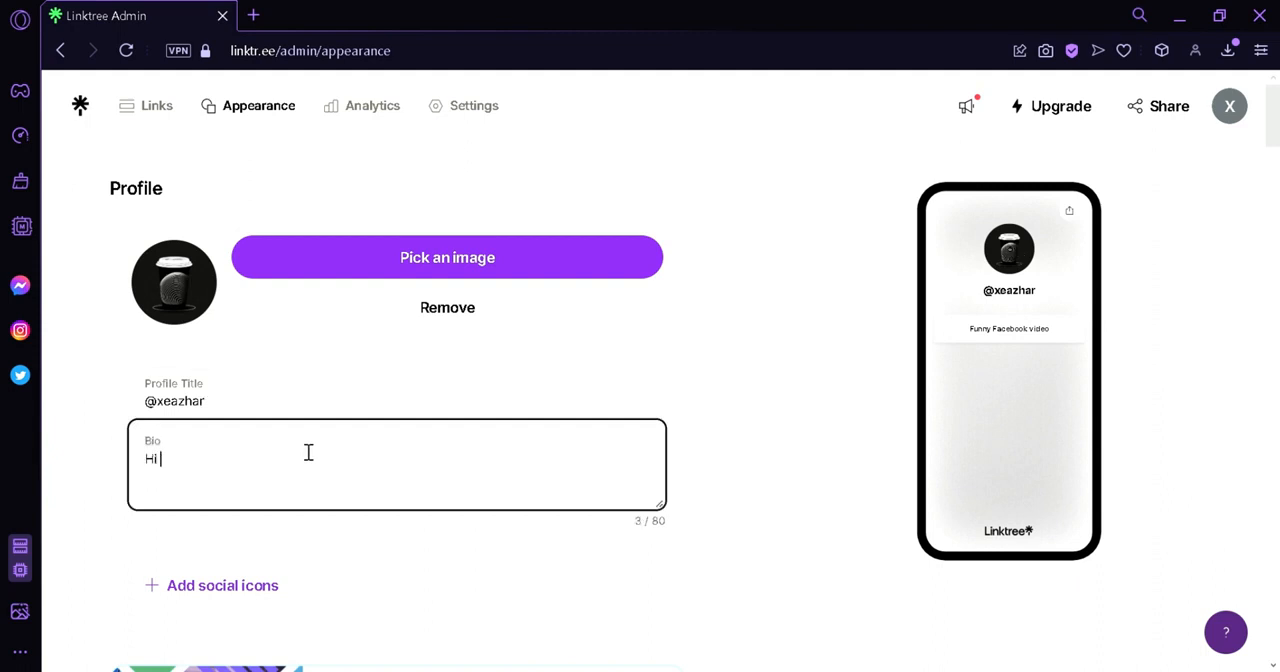
left_click(679, 350)
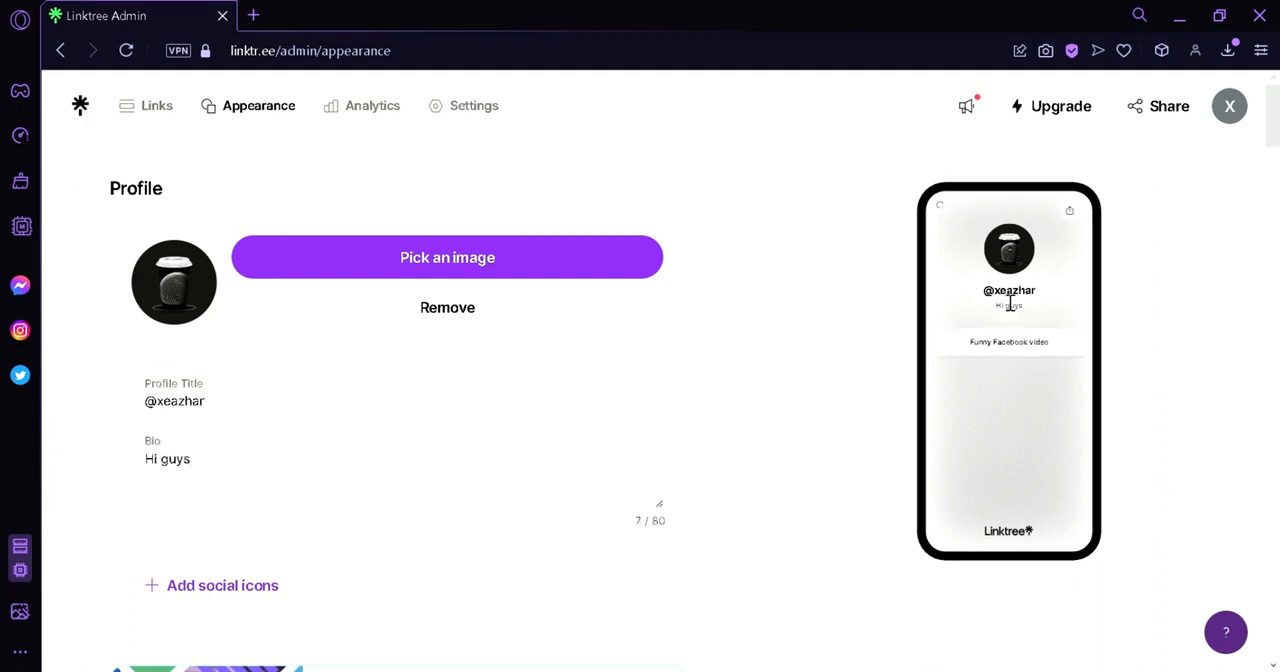
left_click_drag(1024, 308, 993, 316)
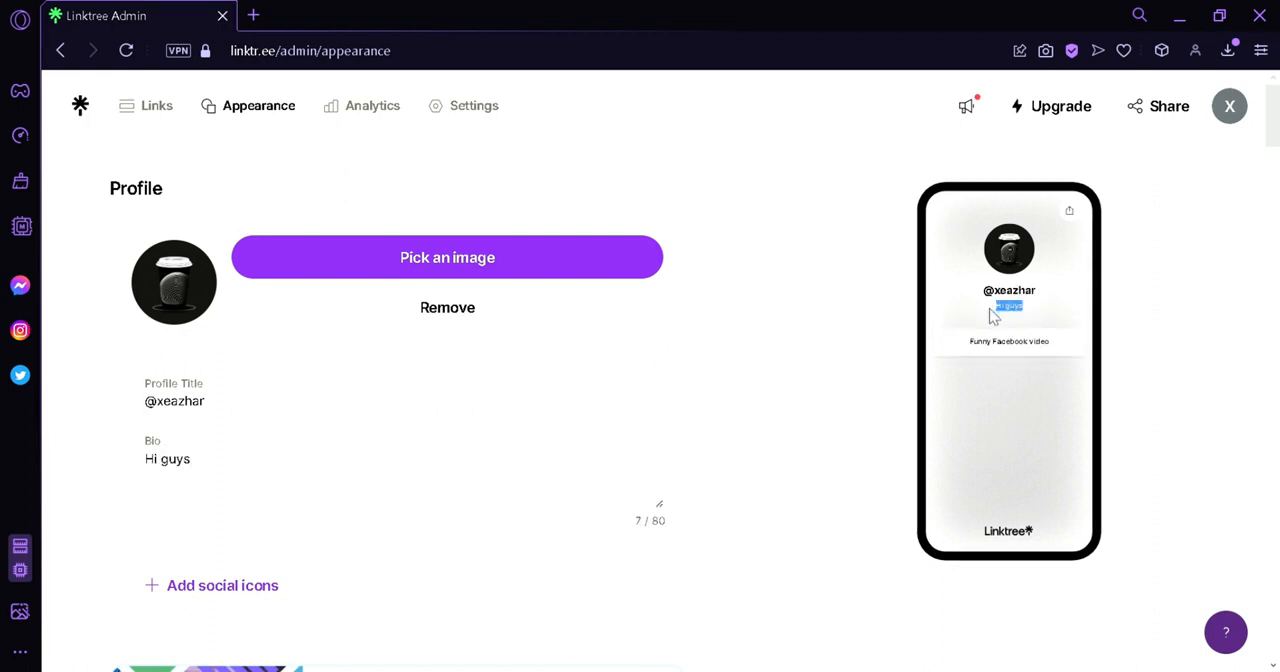
Open the social icons settings from the profile section.
left_click(805, 377)
scroll(200, 320, "down", 2)
left_click(228, 358)
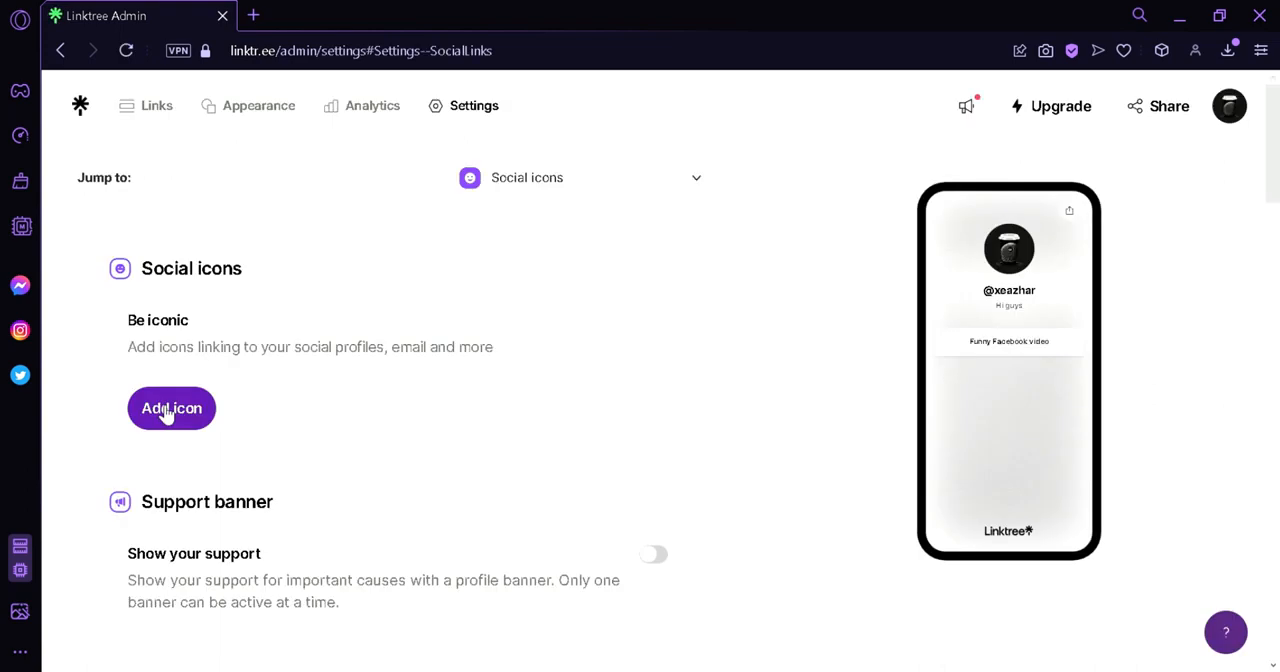
left_click(163, 408)
left_click(632, 357)
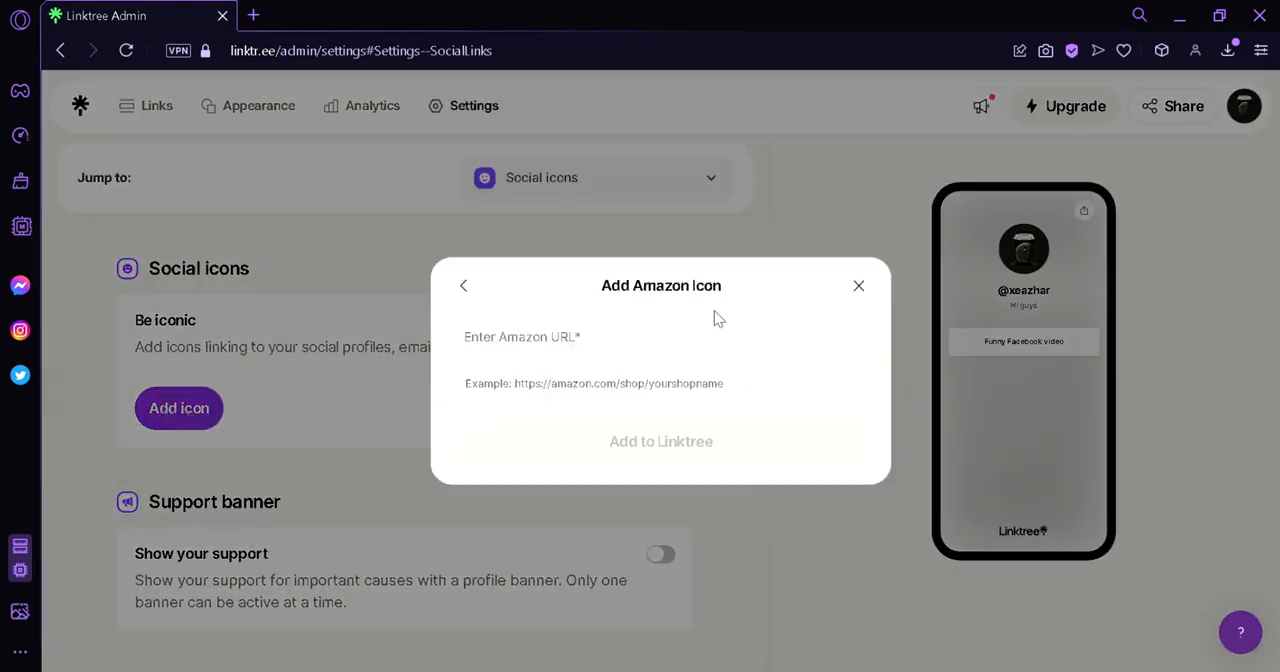
left_click(859, 286)
Add an Email social icon to the Linktree, filling in the contact's e-mail address.
left_click(207, 415)
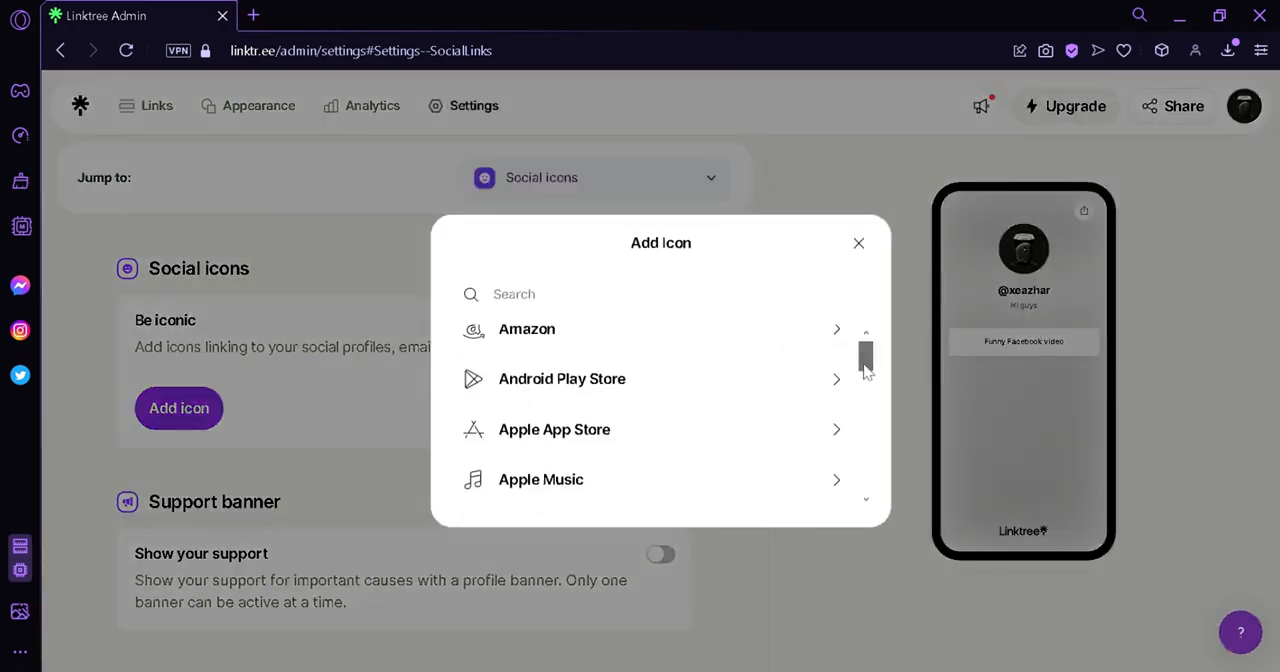
left_click_drag(866, 370, 869, 421)
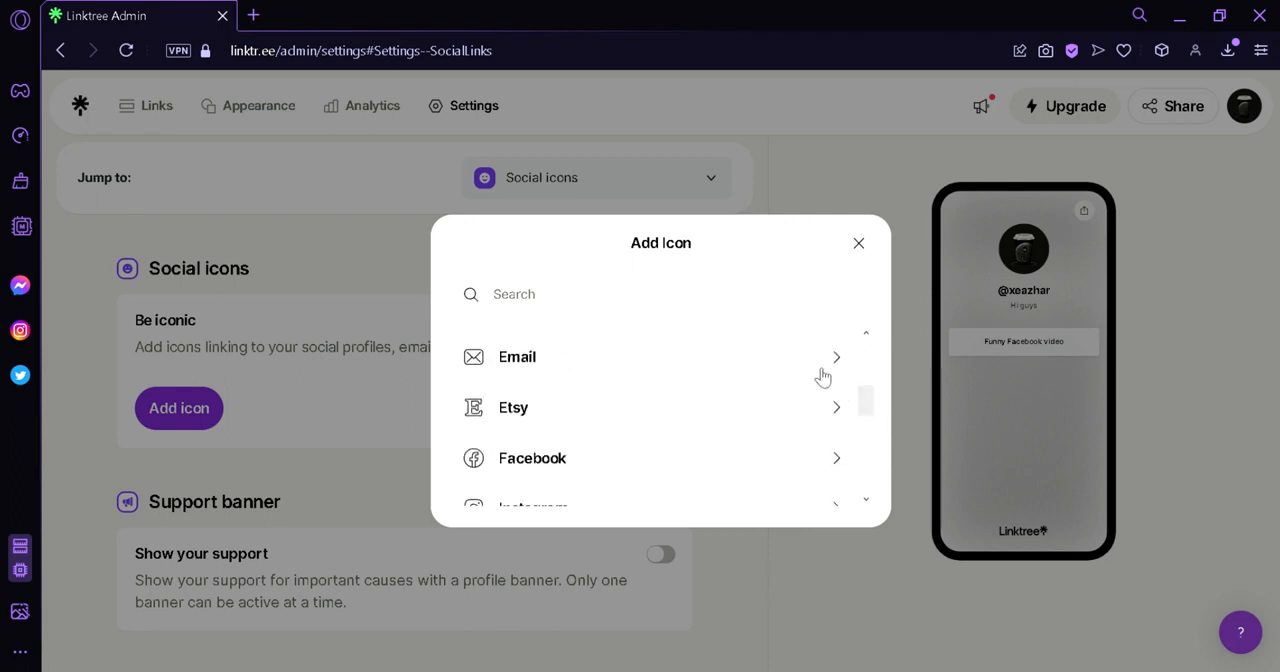
left_click(816, 368)
left_click(672, 351)
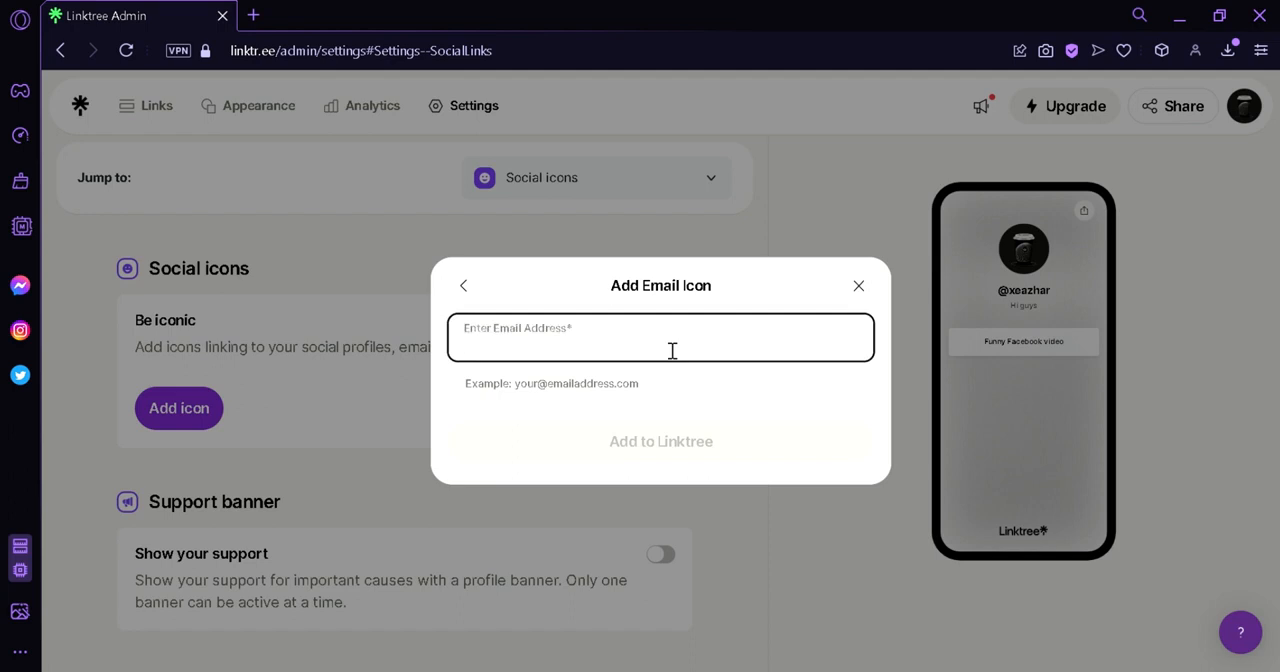
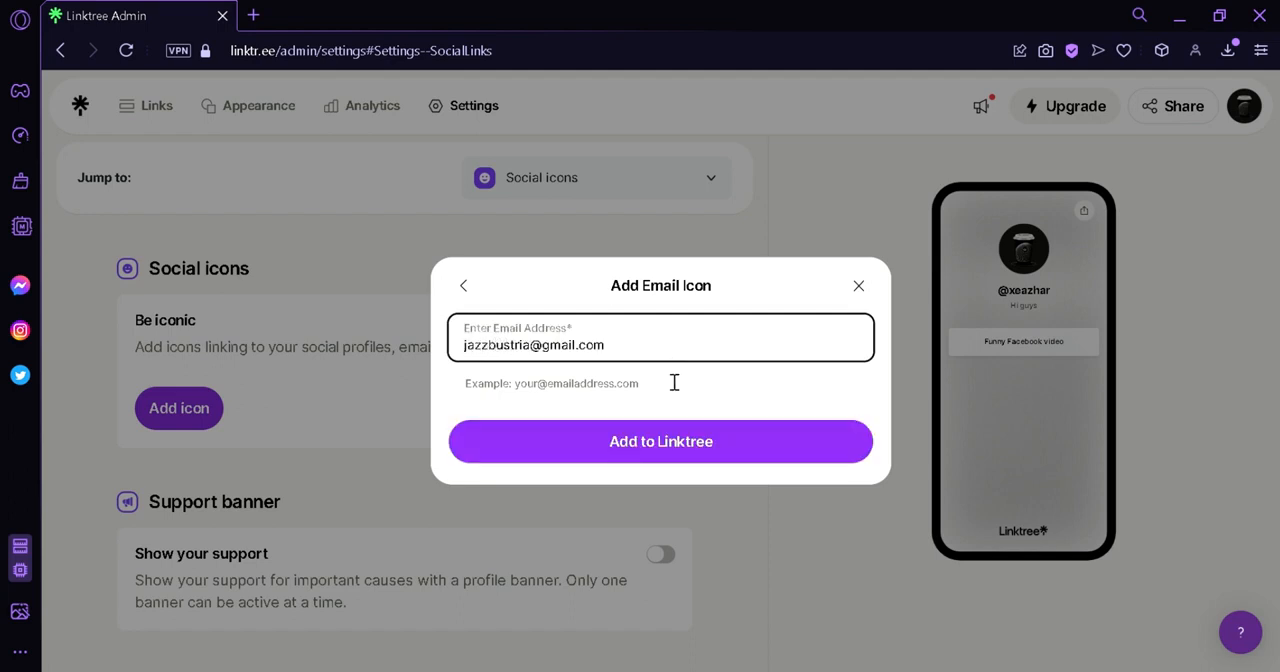
left_click(675, 455)
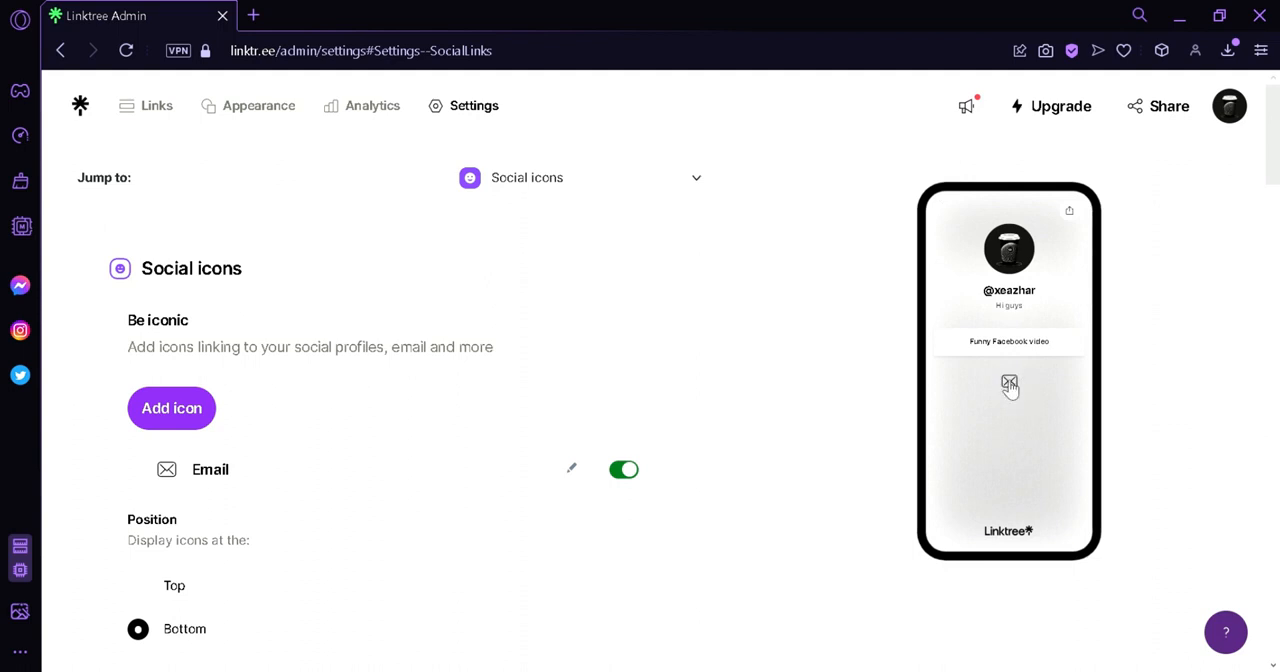
Review the remaining settings sections, from Support banner and Mailing list integrations to Affiliate programs, and return to the Links page.
scroll(788, 385, "down", 5)
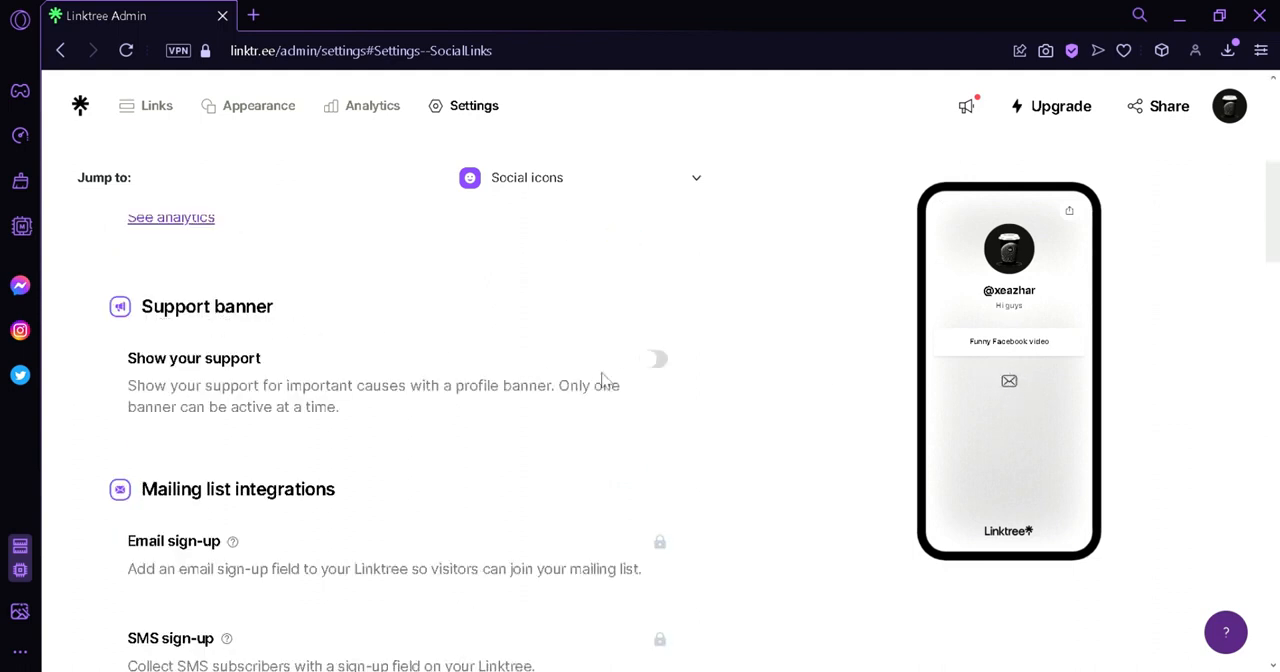
scroll(362, 470, "down", 2)
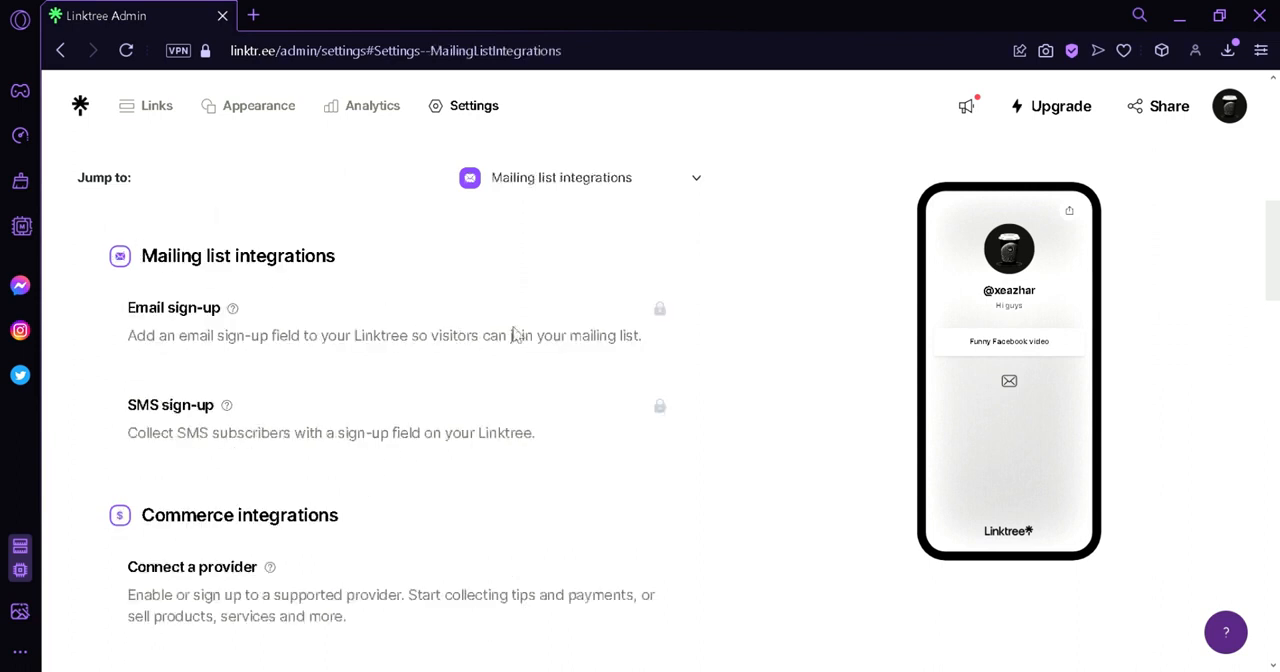
scroll(466, 457, "down", 2)
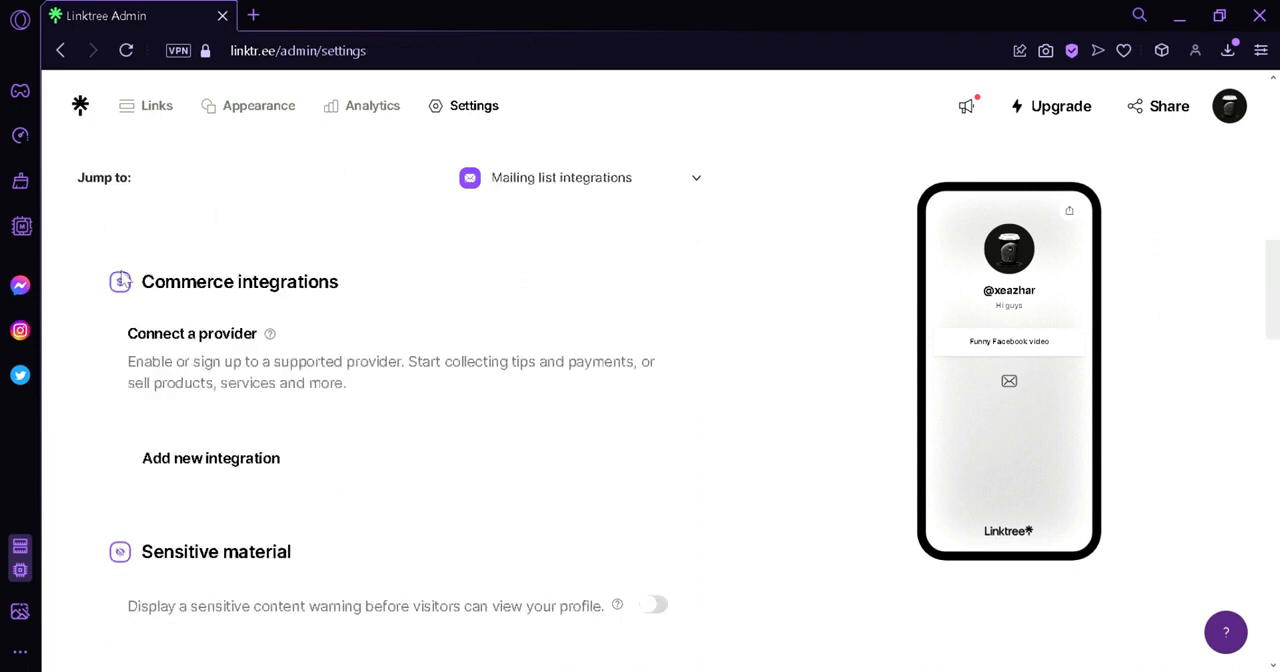
scroll(93, 386, "down", 2)
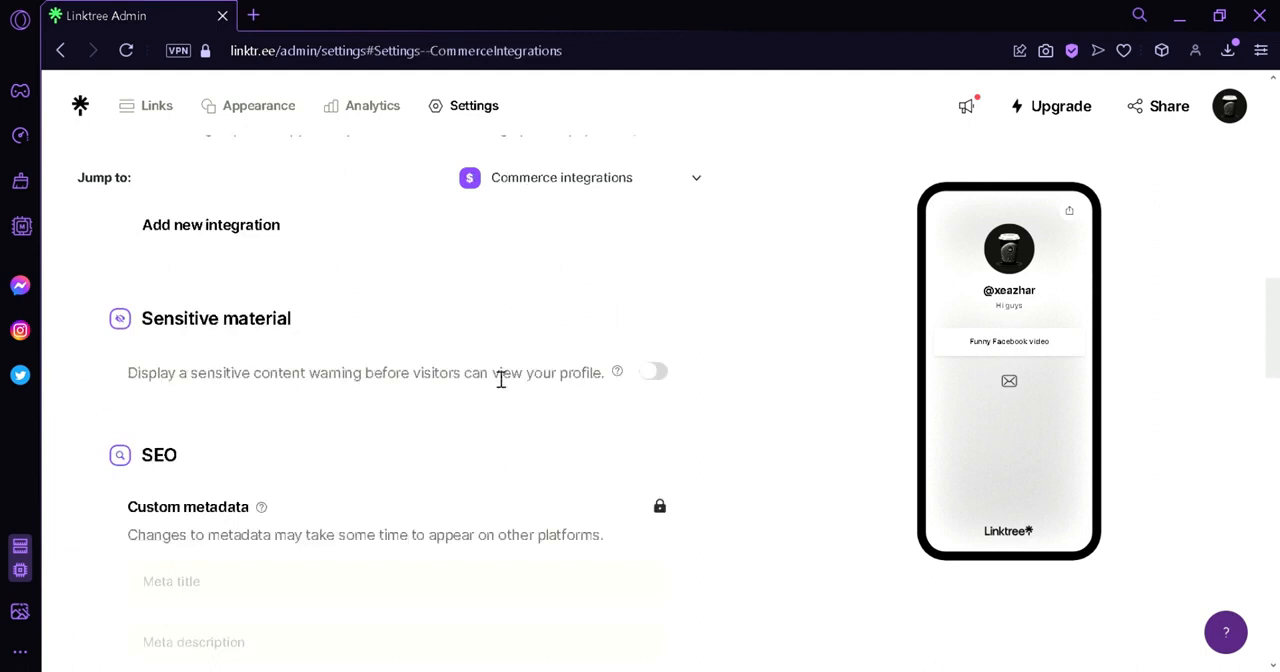
scroll(220, 331, "down", 4)
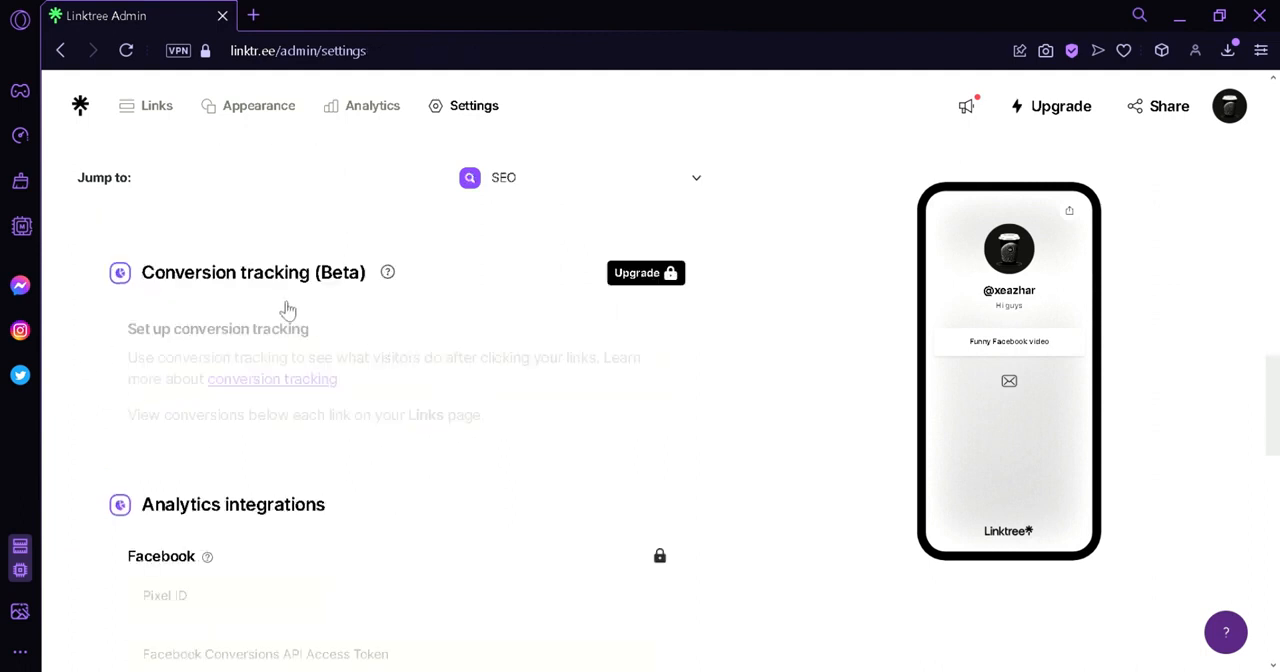
scroll(533, 317, "down", 8)
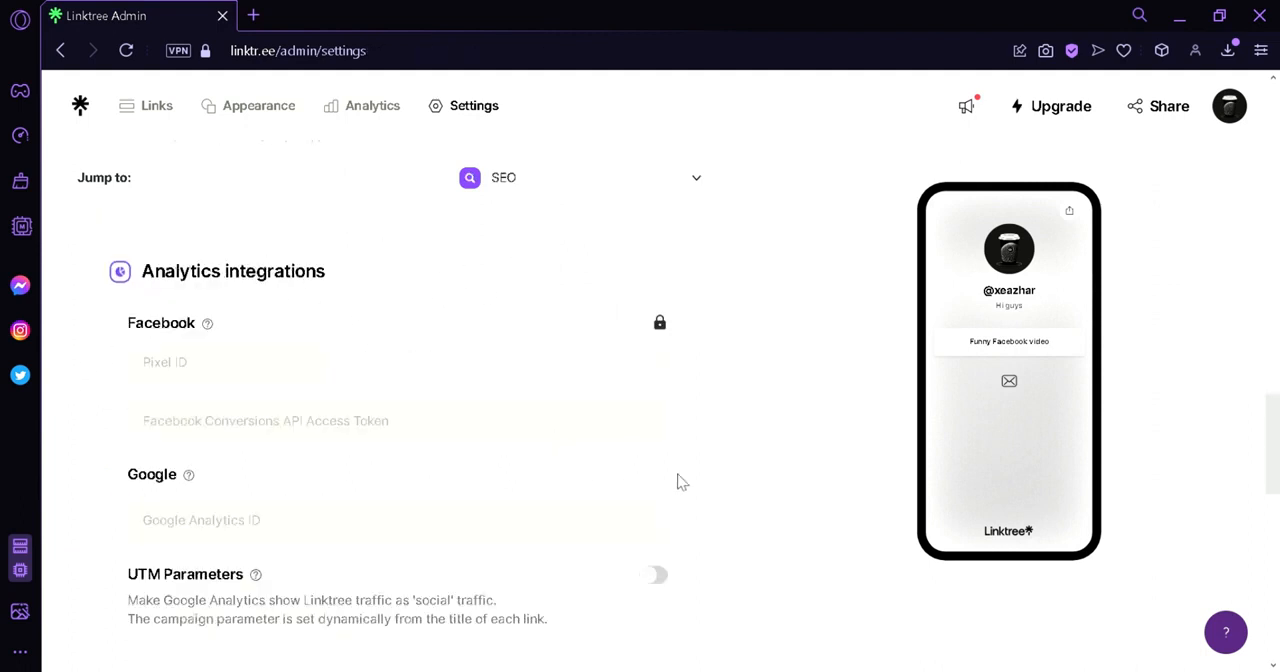
scroll(494, 363, "up", 2)
scroll(690, 428, "down", 4)
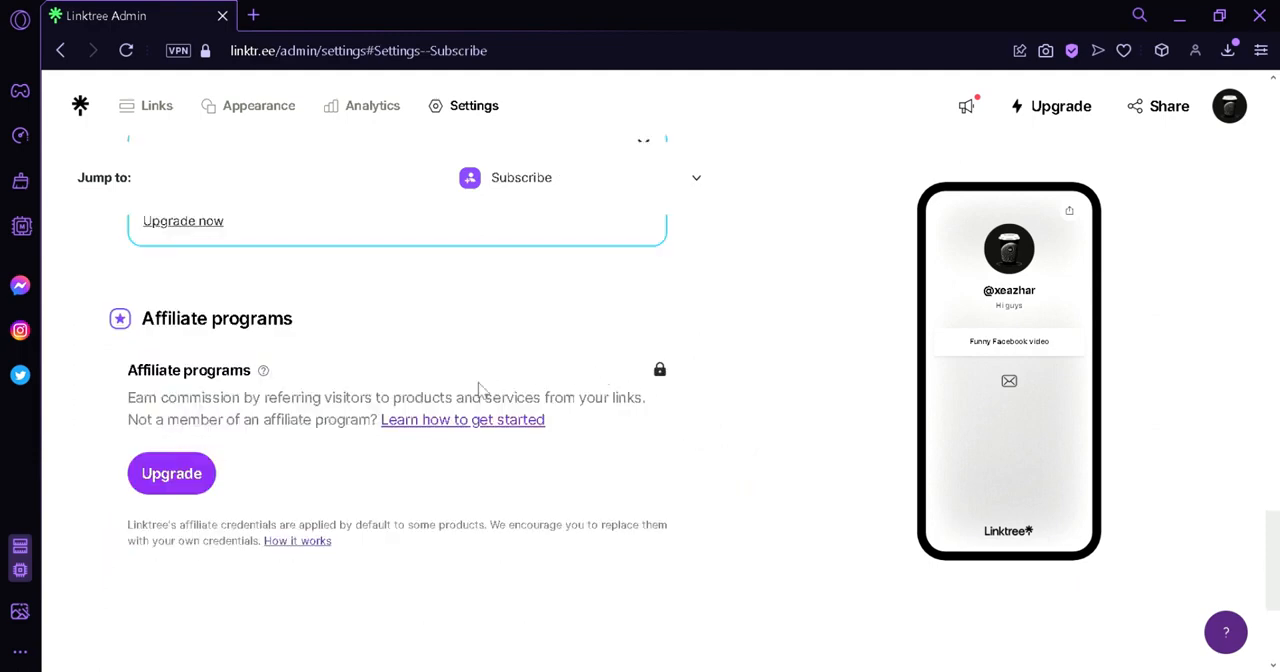
scroll(617, 480, "up", 10)
scroll(560, 370, "up", 5)
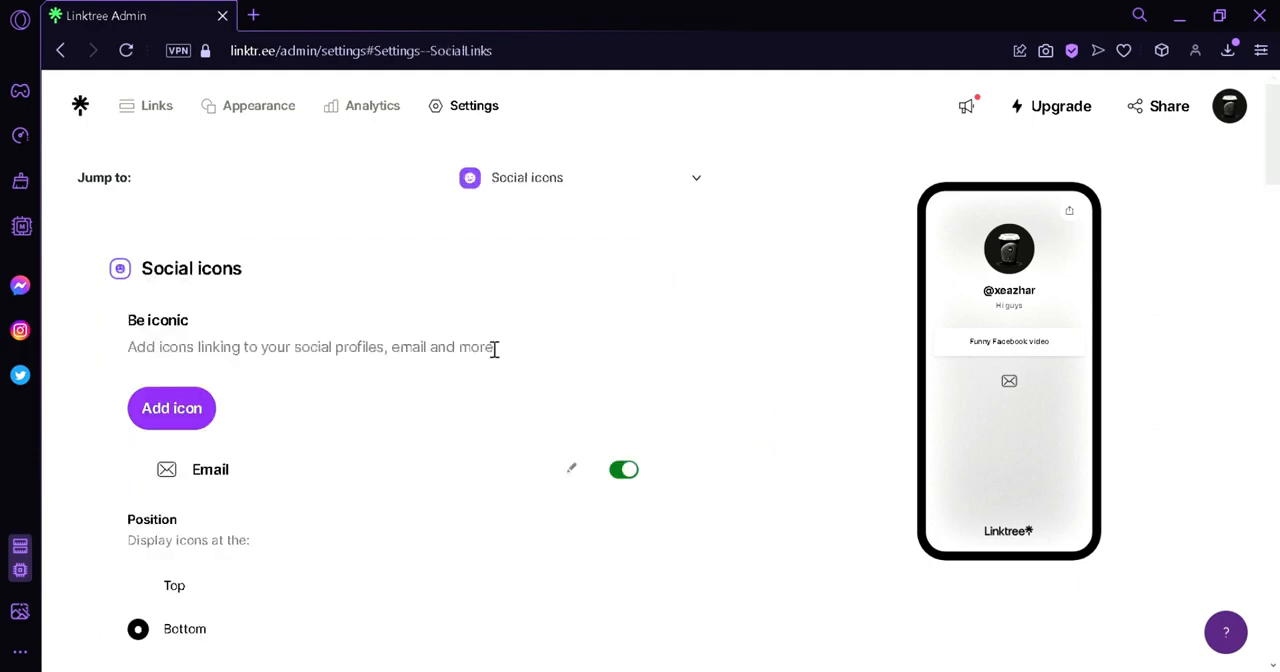
left_click(157, 112)
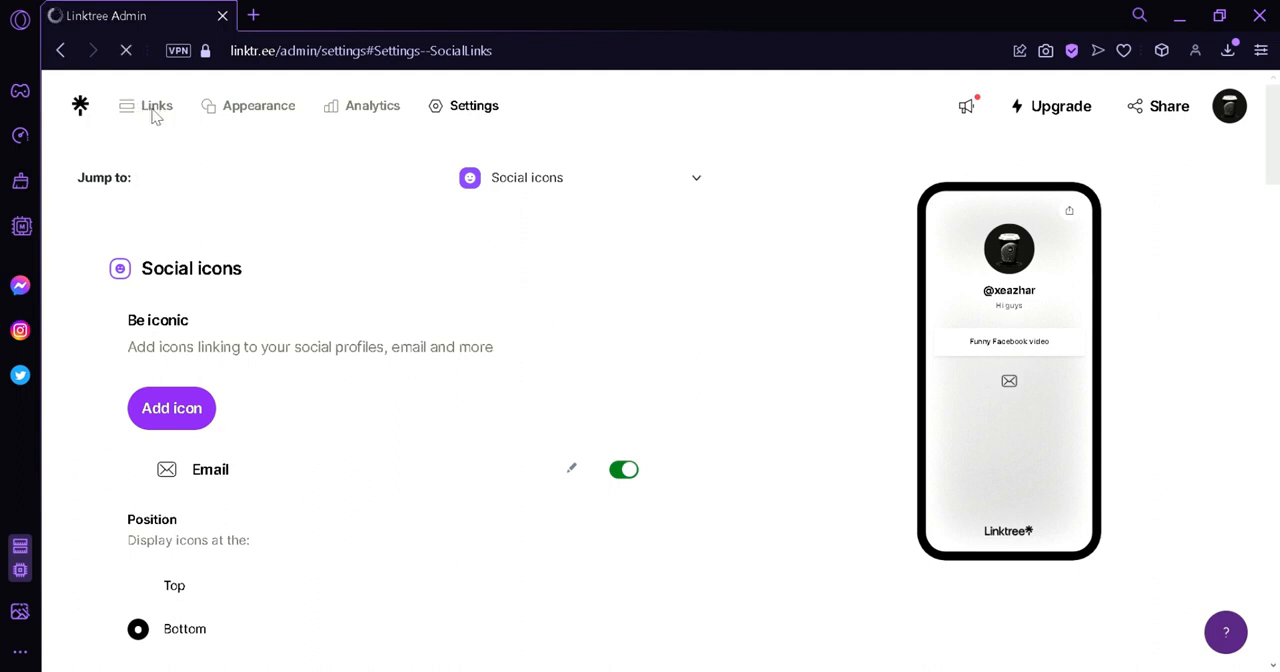